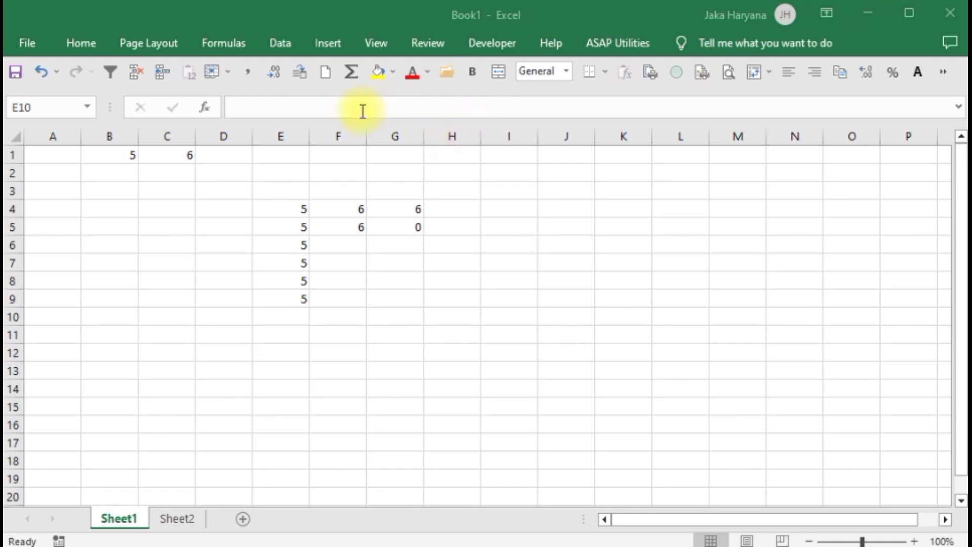
- Examine the formula in E4 and trace it back to its source value in B1
left_click(291, 211)
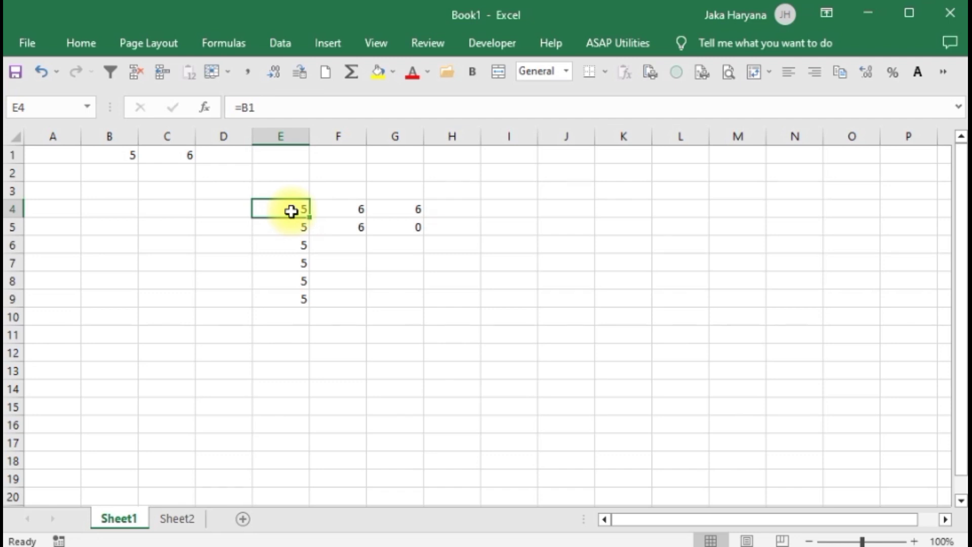
key("Left")
key("Left")
key("Left")
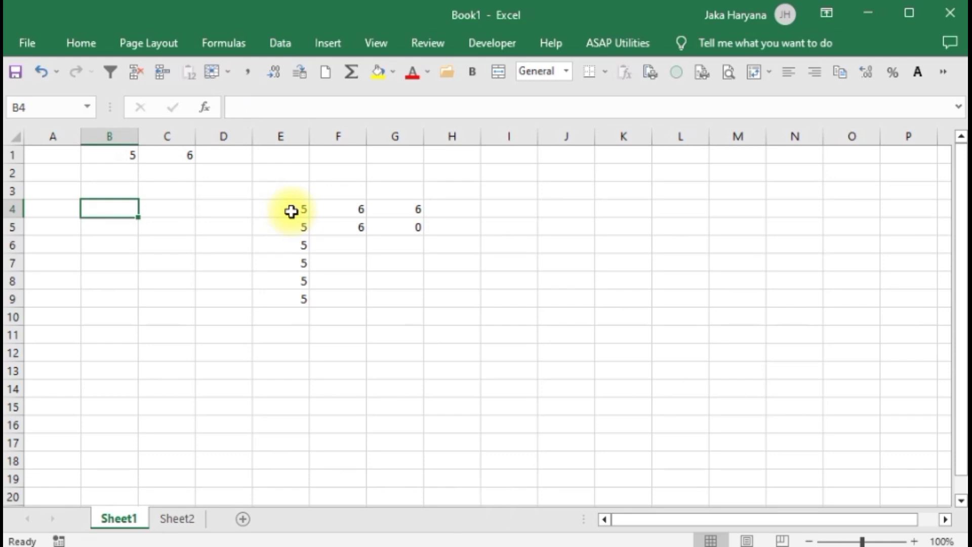
key("Up")
key("Up")
key("Up")
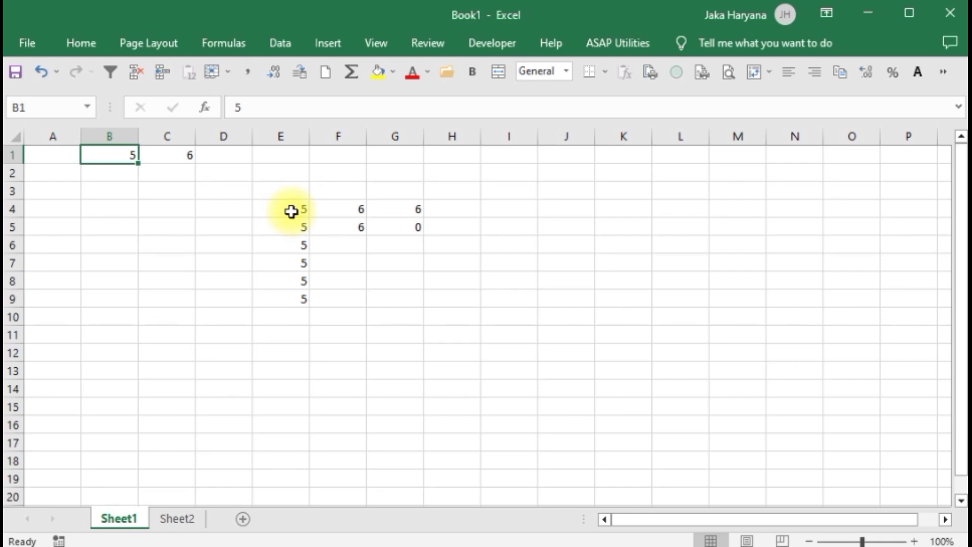
left_click(295, 210)
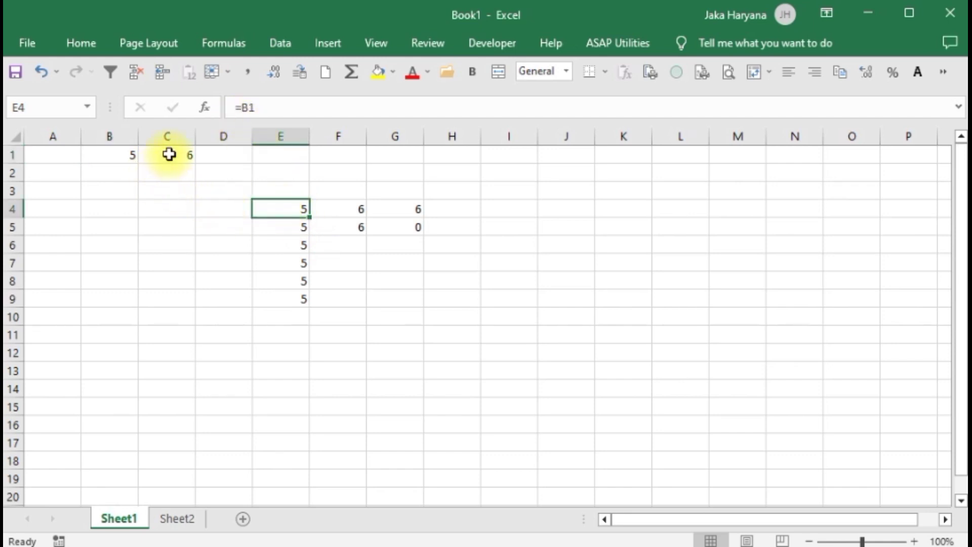
- Copy the absolute reference formula =$C$1 from F4 into G4 and fill it across row 4 to J4
left_click(346, 213)
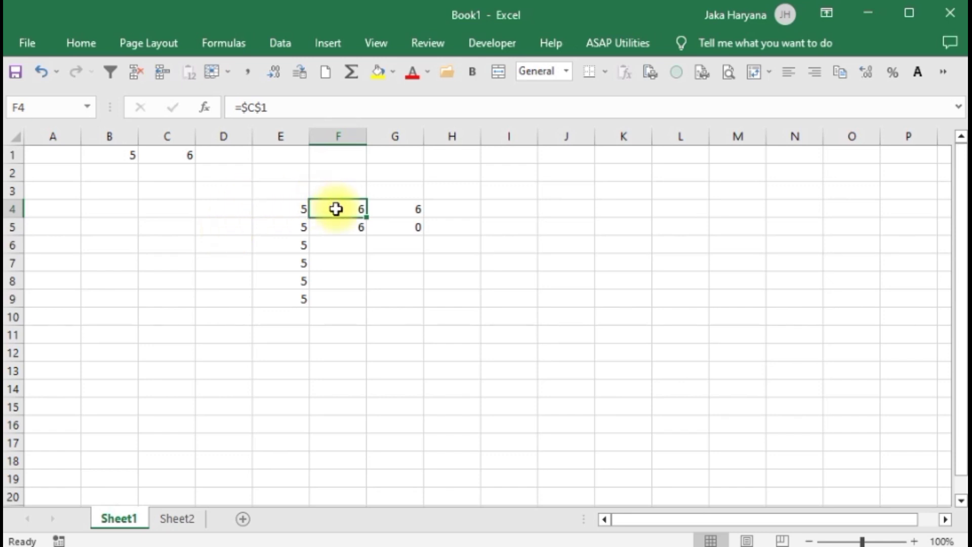
key("ctrl+c")
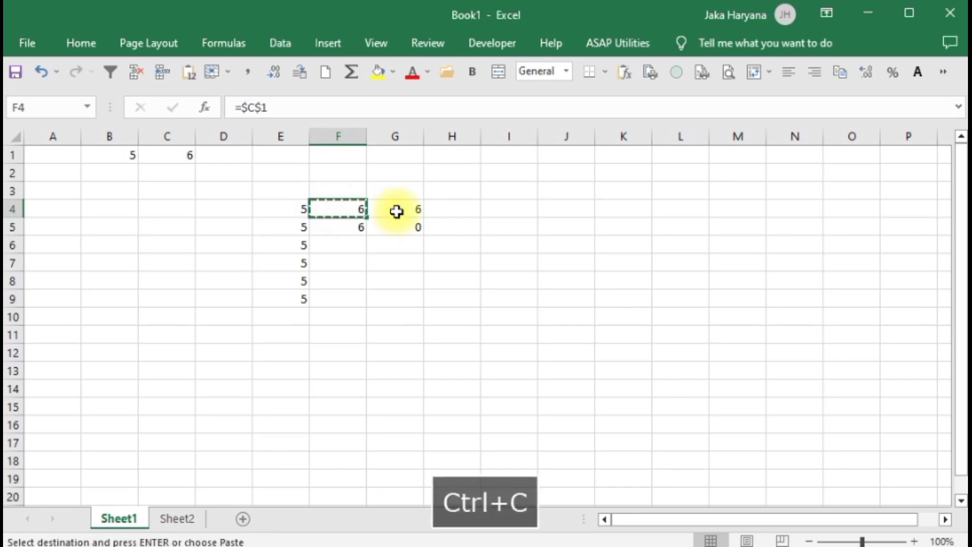
left_click(400, 210)
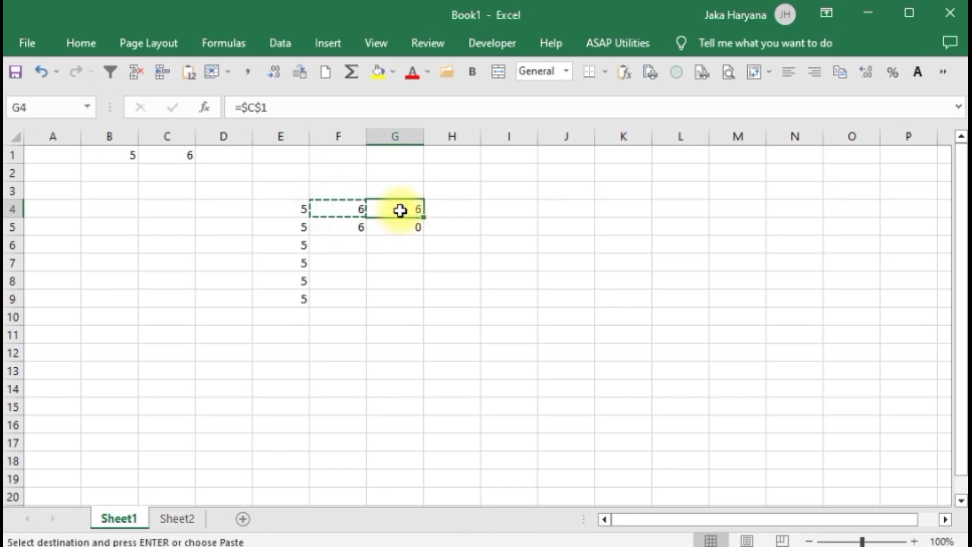
key("ctrl+v")
left_click(347, 210)
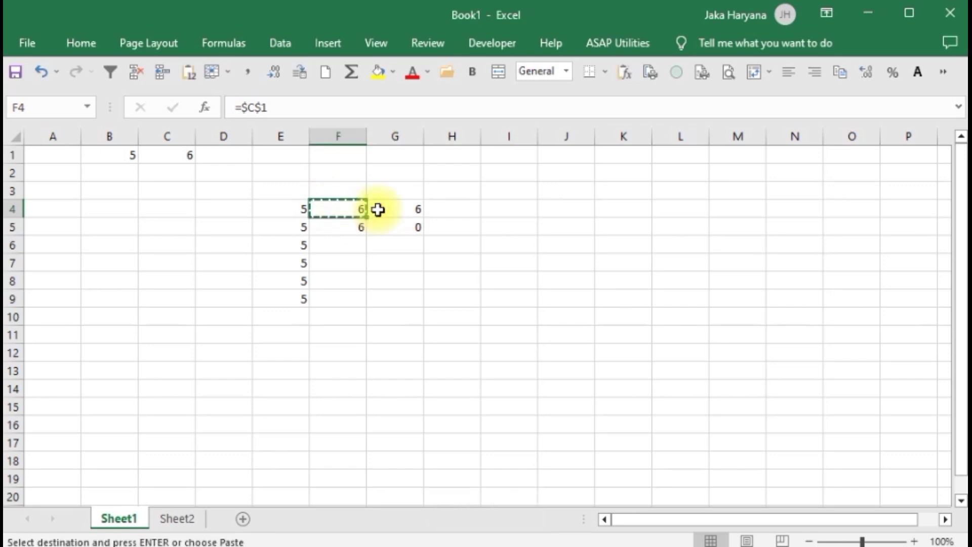
left_click(395, 211)
left_click(352, 209)
left_click(396, 210)
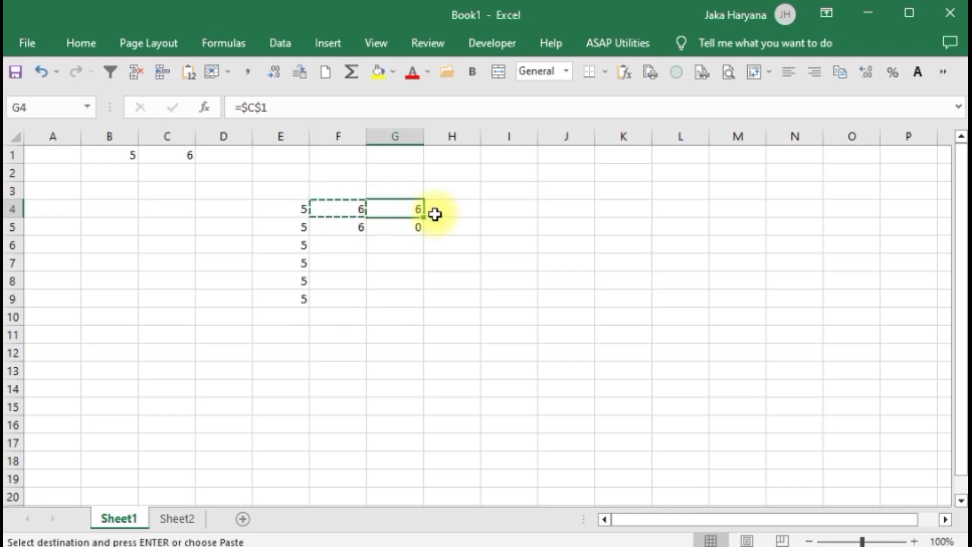
left_click_drag(424, 217, 570, 224)
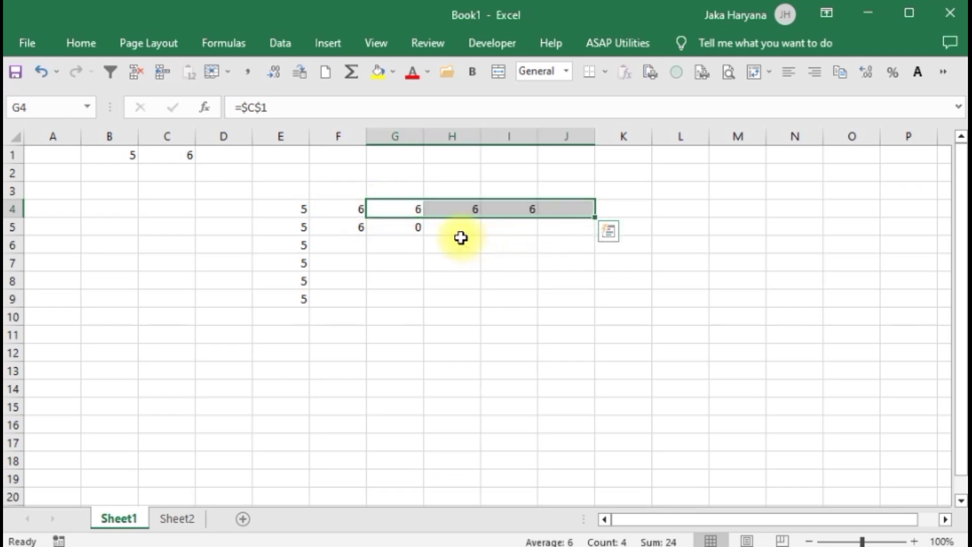
- Inspect the formulas in F4 through J4 to compare their cell references
left_click(412, 206)
key("Right")
key("Right")
key("Right")
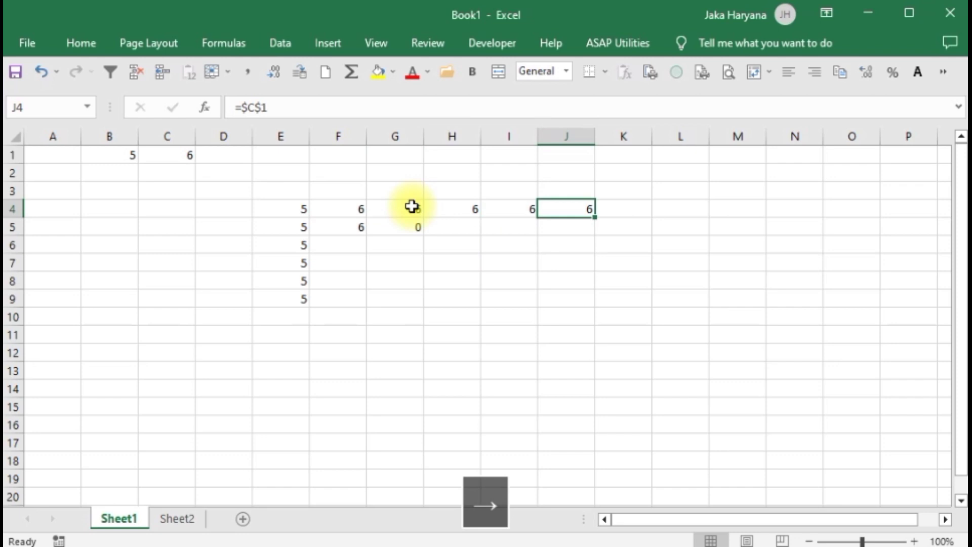
key("Left")
key("Left")
key("Left")
key("Left")
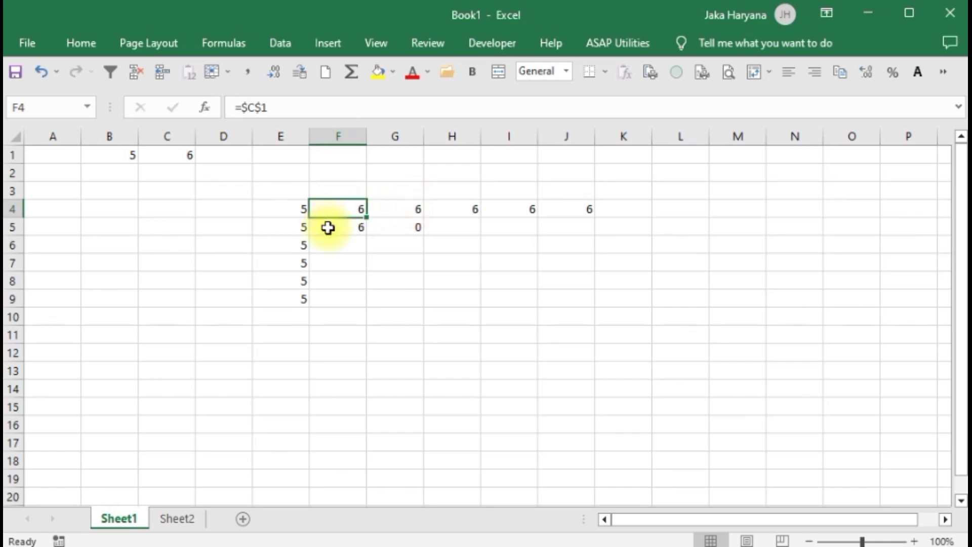
- Change the formula in F5 to =$C1 and fill it across row 5 to J5
left_click(345, 229)
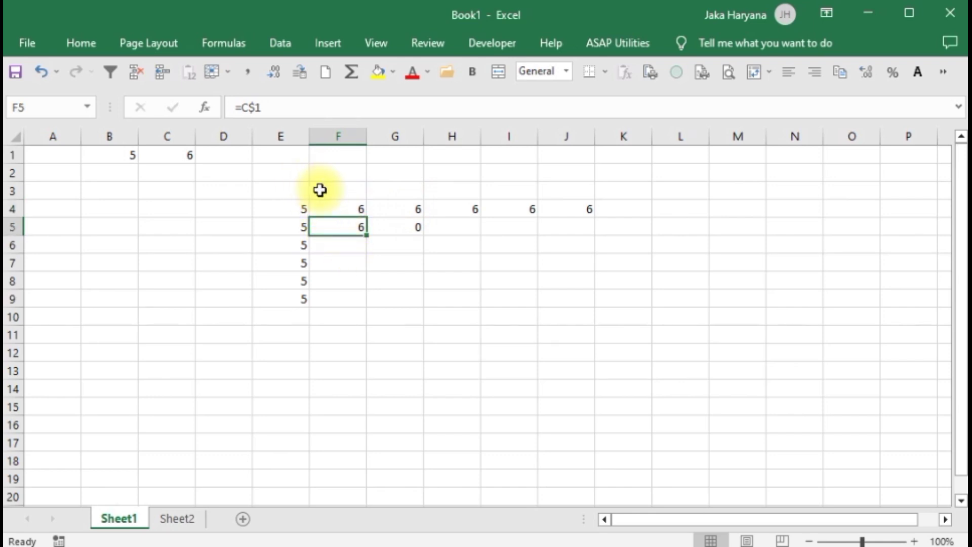
left_click(258, 107)
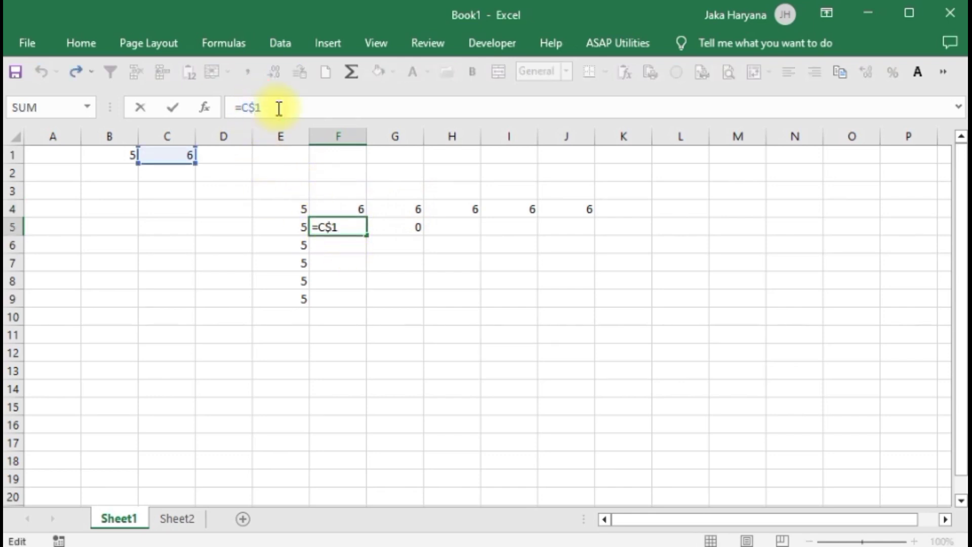
key("BackSpace")
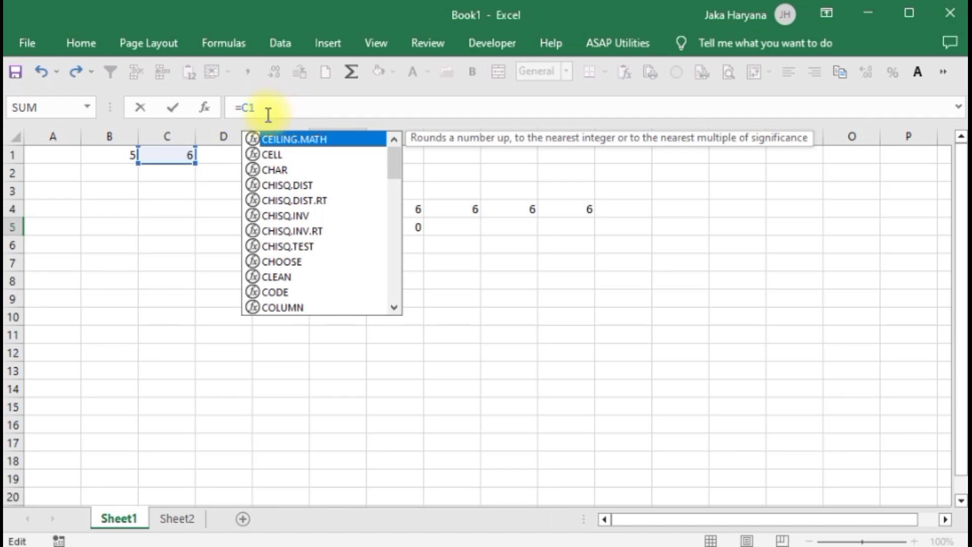
left_click(241, 107)
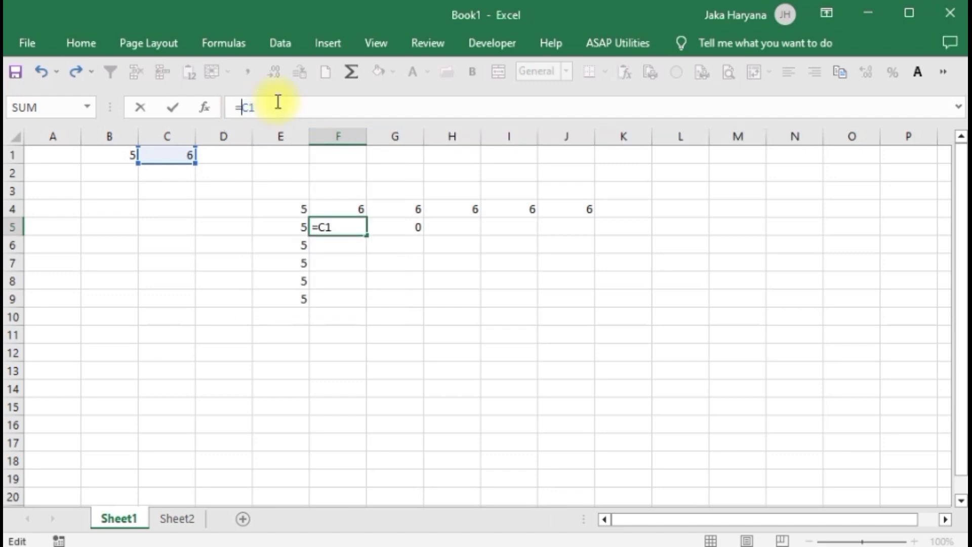
type("$")
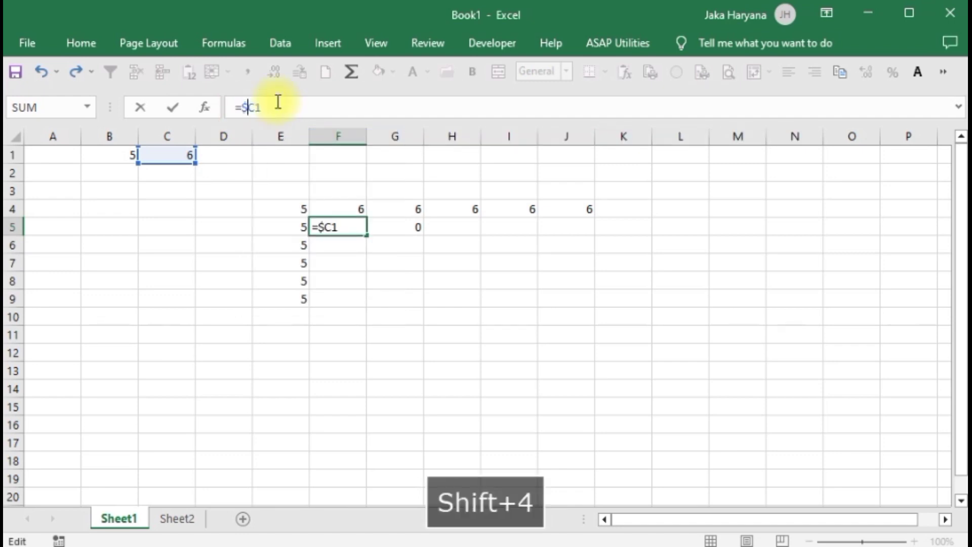
key("Return")
key("Up")
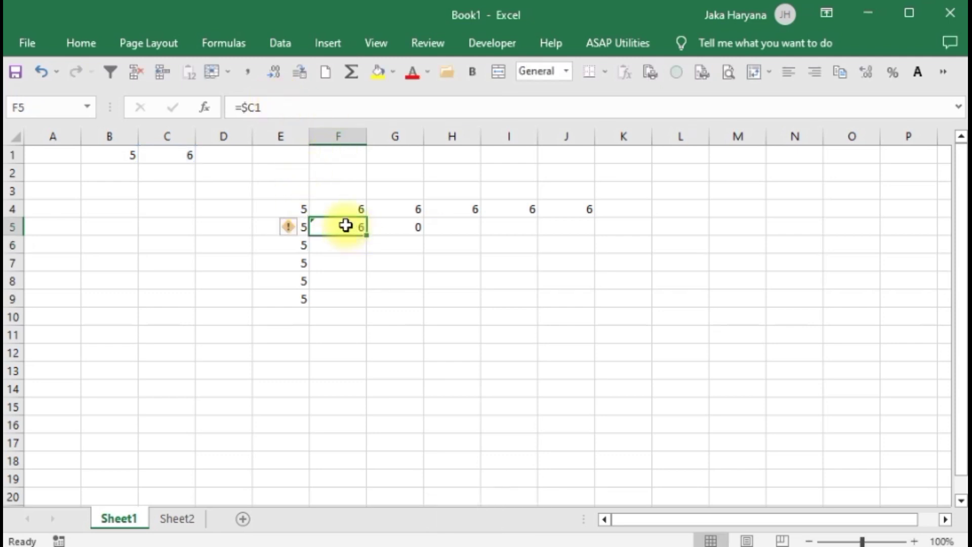
left_click_drag(368, 239, 588, 248)
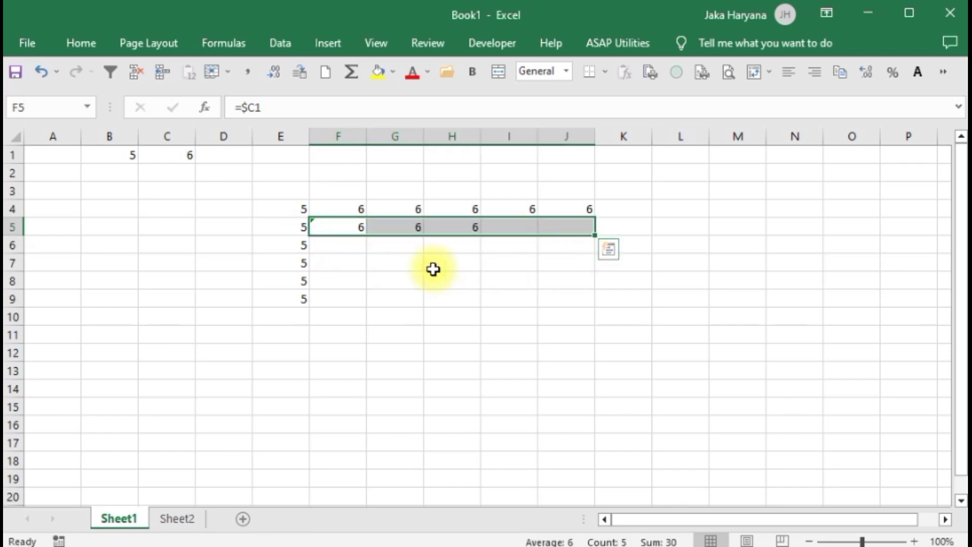
- Inspect the column-locked formulas in F5 through J5 to compare their references
left_click(340, 228)
key("Right")
key("Right")
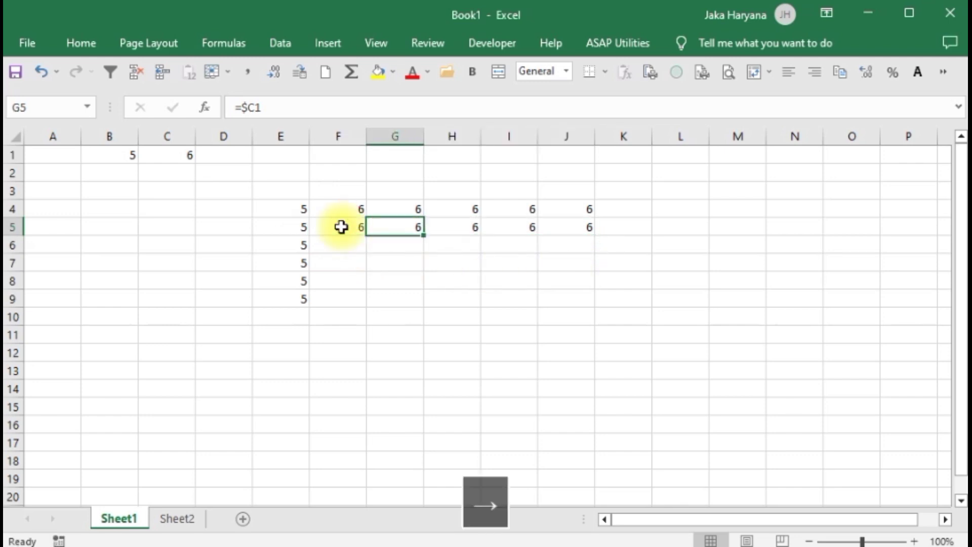
key("Right")
key("Right")
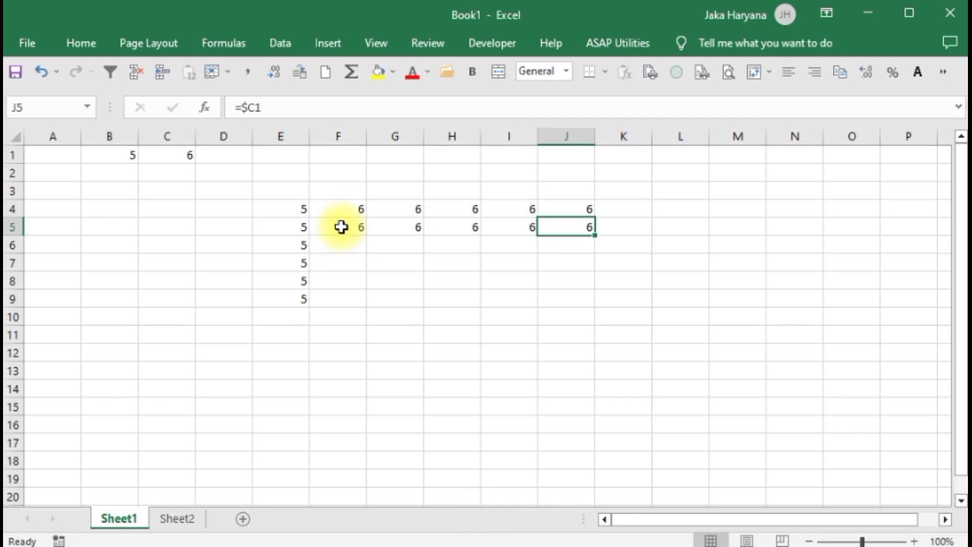
key("Left")
key("Left")
key("Left")
key("Left")
key("Right")
key("Right")
key("Right")
key("Right")
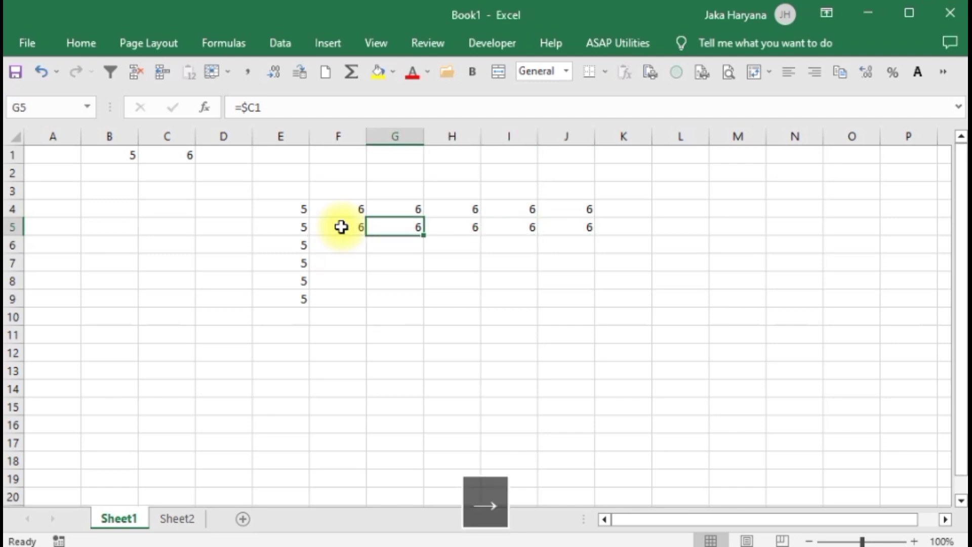
- Fill the column-locked formula from F5 down column F to F9
key("Left")
key("Left")
key("Left")
key("Left")
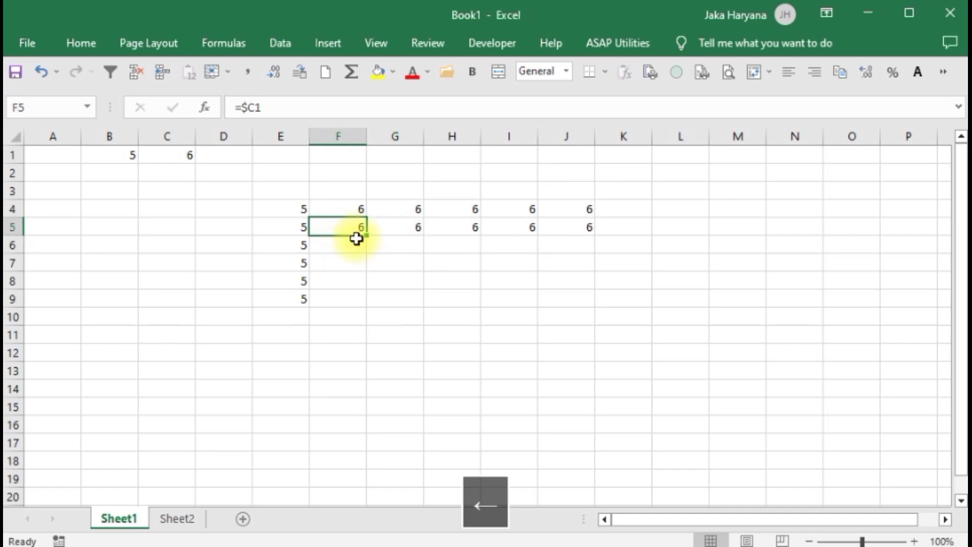
left_click_drag(367, 236, 383, 306)
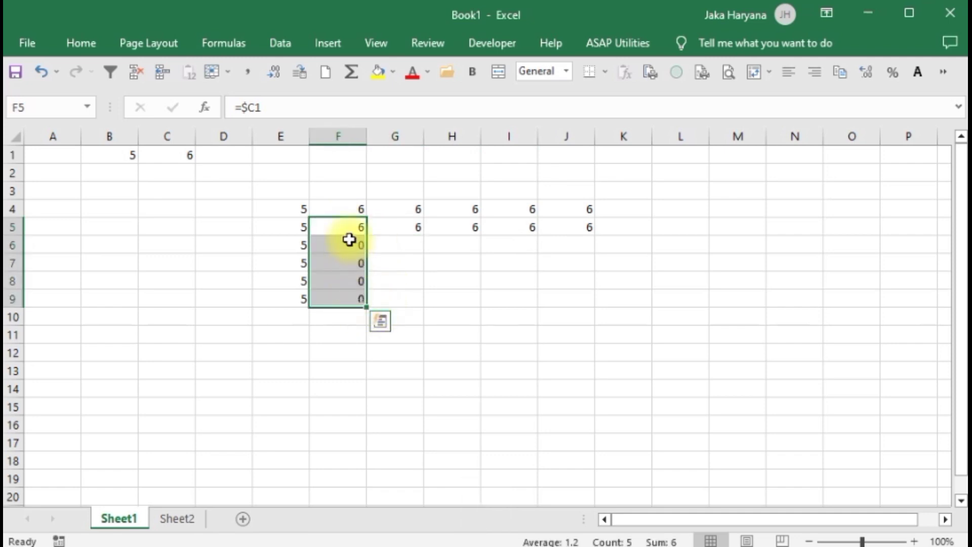
- Inspect the formulas in F5 through F9 to compare how their row references behave
left_click(343, 226)
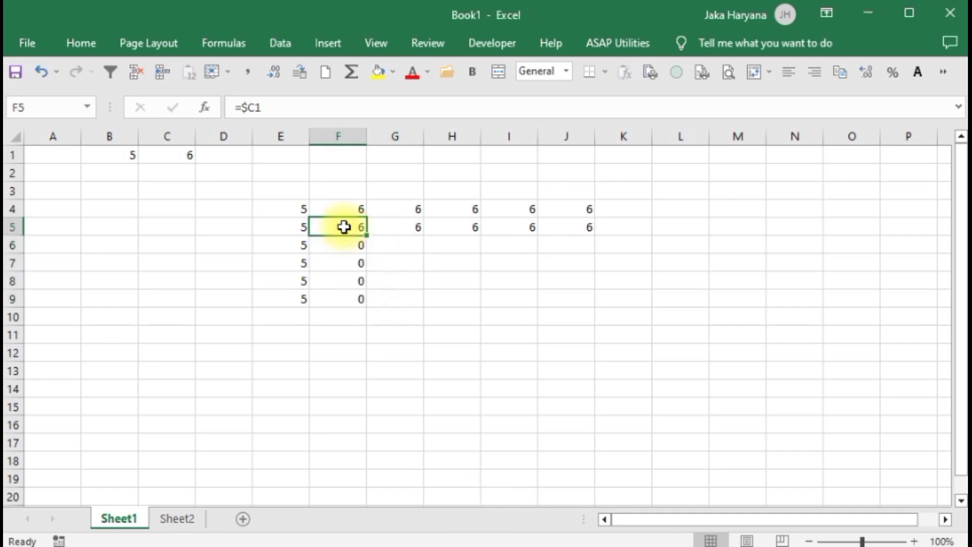
key("Down")
key("Down")
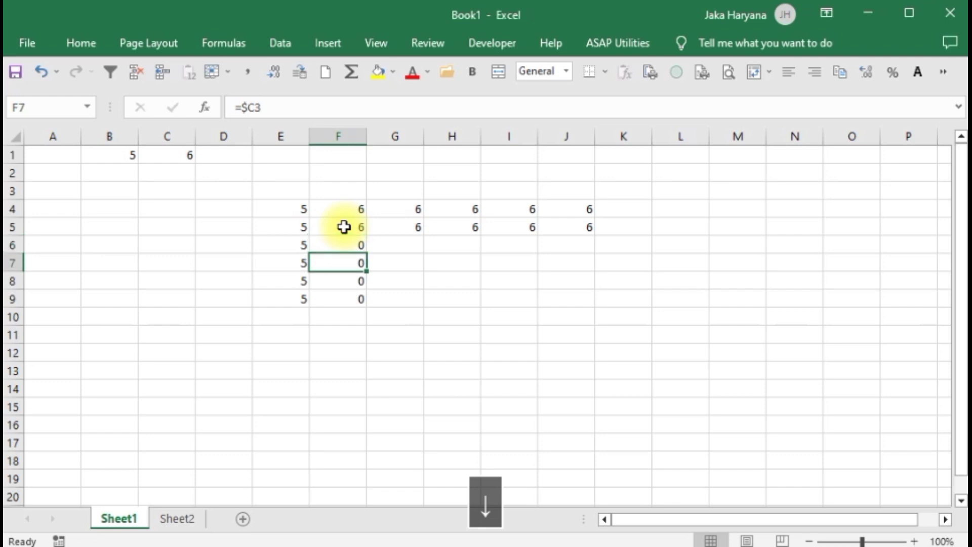
key("Down")
key("Up")
key("Up")
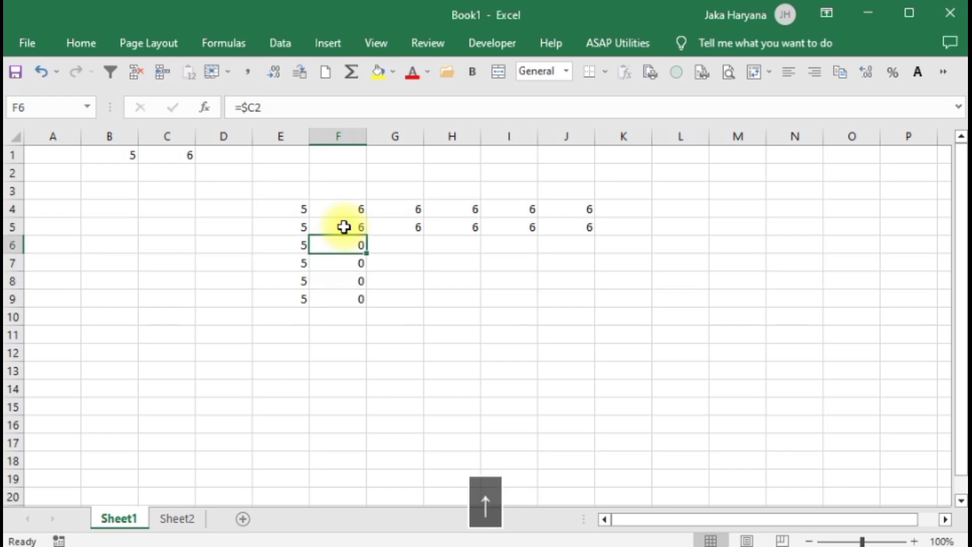
key("Up")
key("Down")
key("Down")
key("Down")
key("Down")
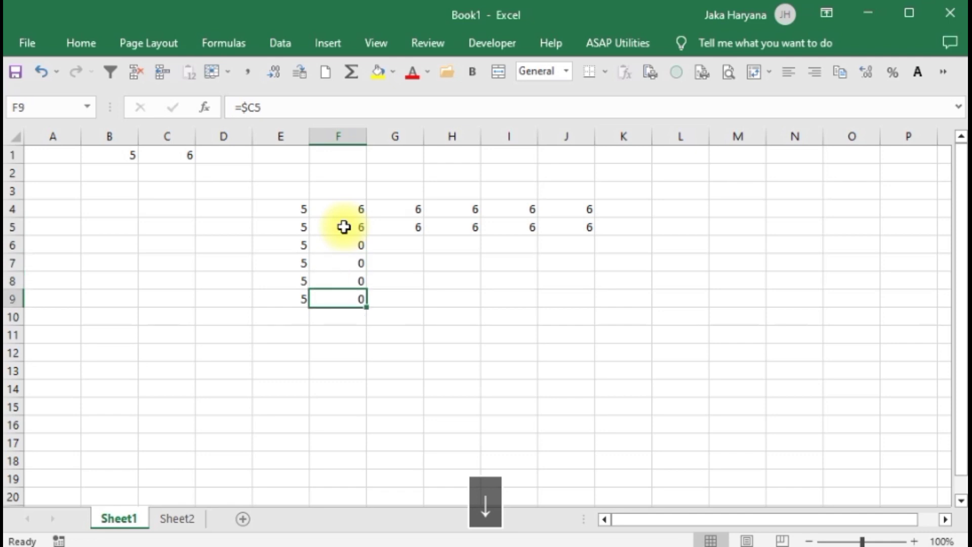
key("Up")
key("Up")
key("Up")
key("Up")
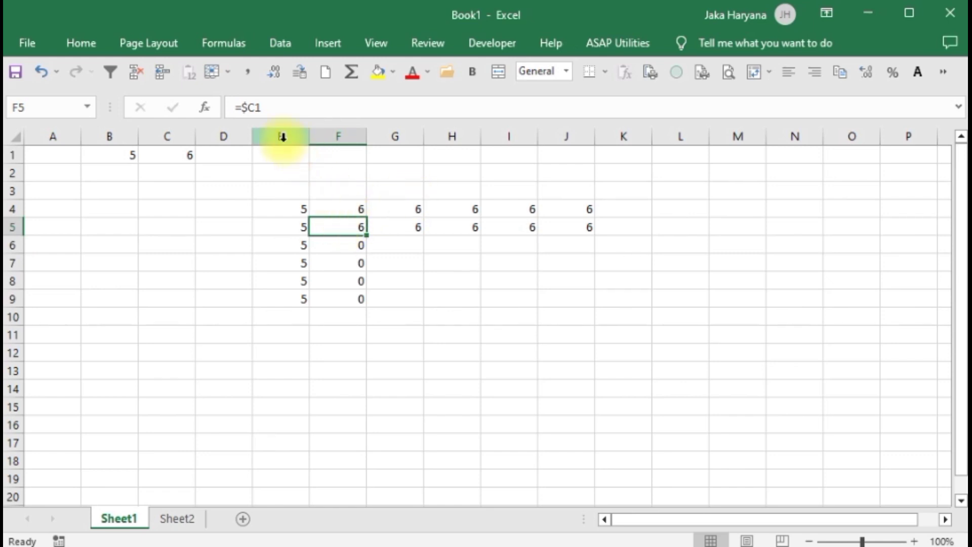
- Change the formula in F5 to =C$1 and fill it across row 5 to J5
left_click(248, 107)
key("BackSpace")
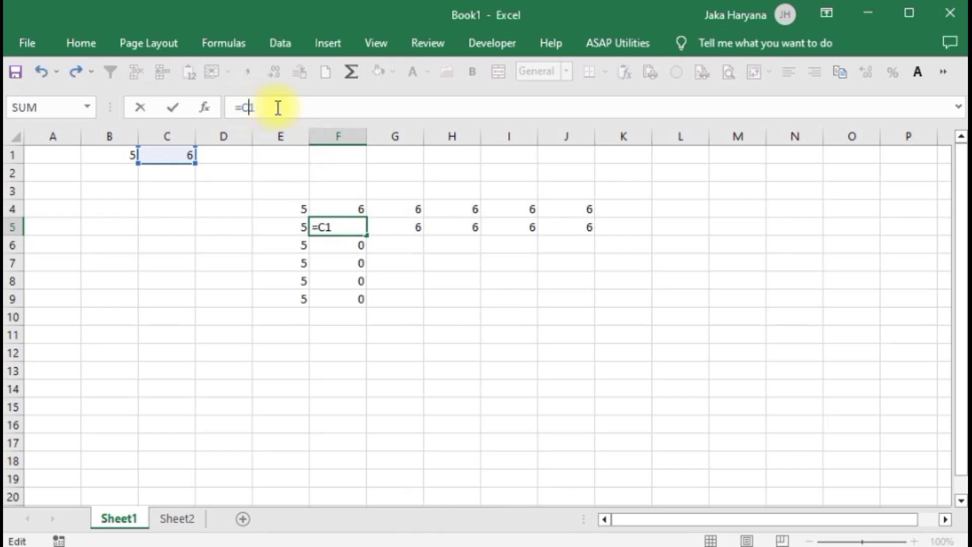
type("$")
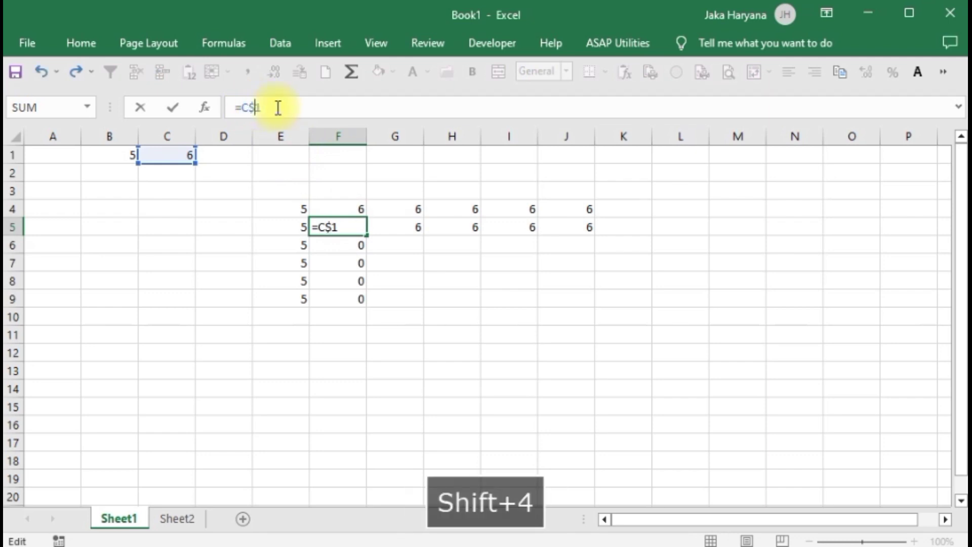
key("Return")
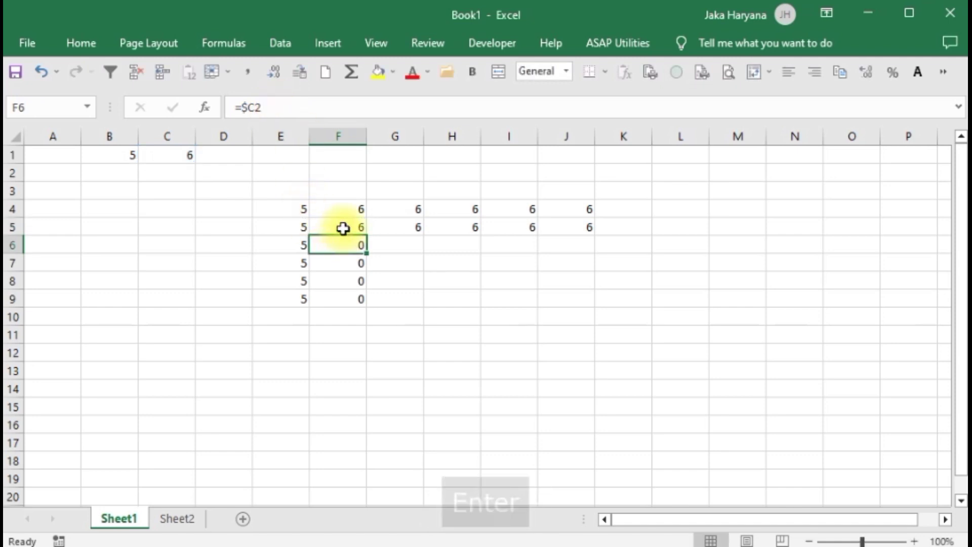
left_click(354, 230)
left_click_drag(366, 233, 601, 249)
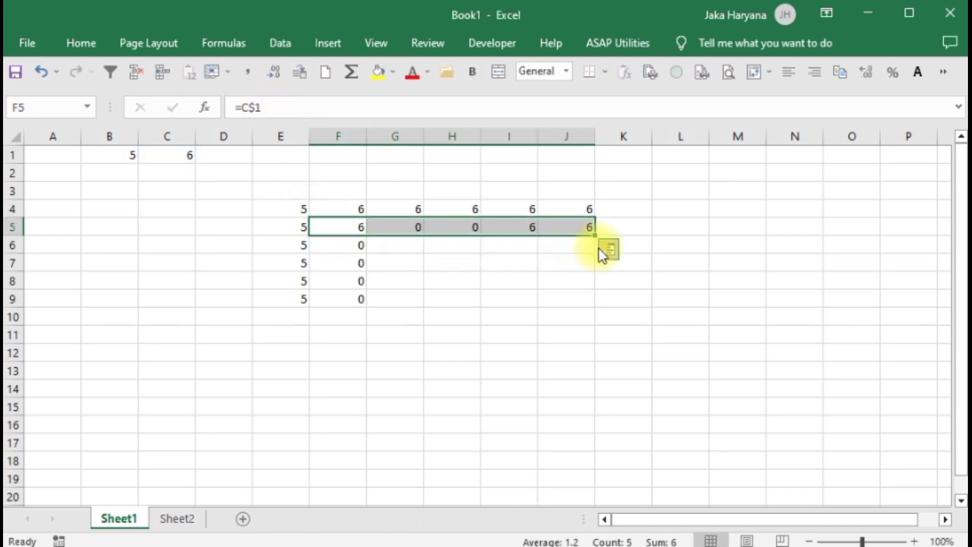
- Inspect the row-locked formulas in F5 through J5 to compare how their column references behave
left_click(354, 223)
key("Right")
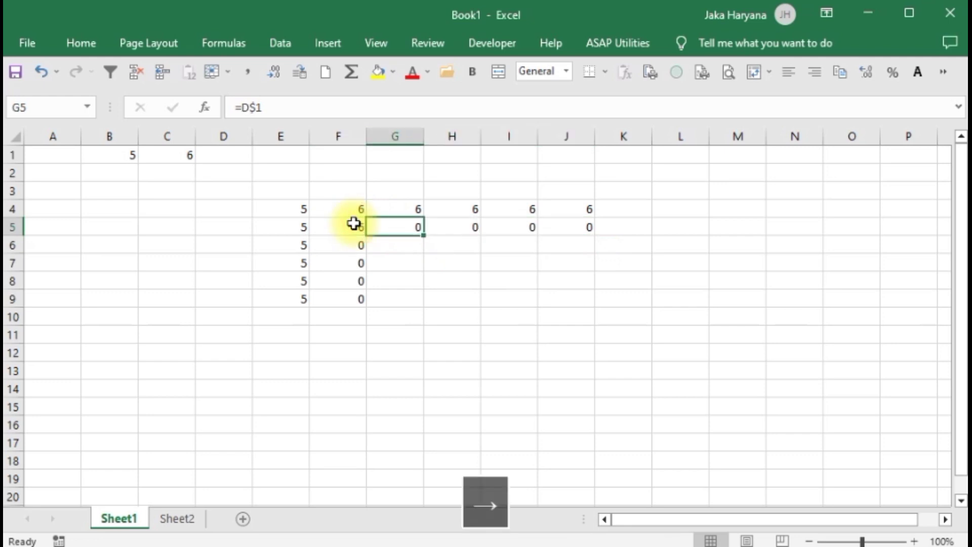
key("Right")
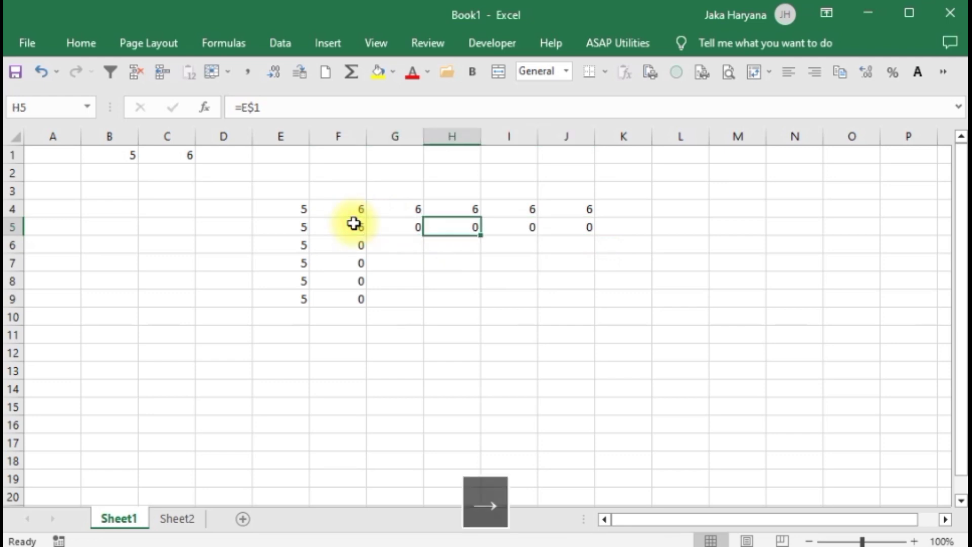
key("Right")
key("Right")
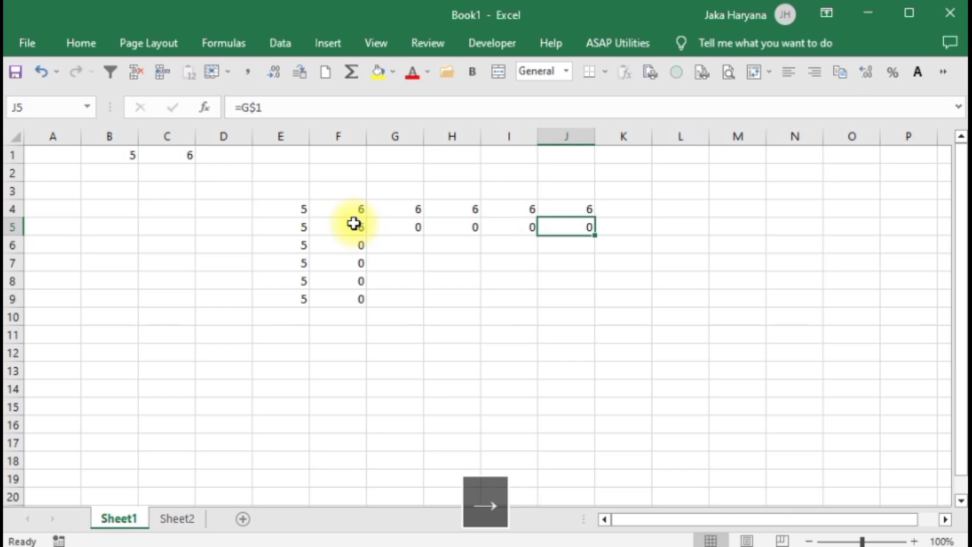
key("Left")
key("Left")
key("Left")
key("Left")
key("Right")
key("Right")
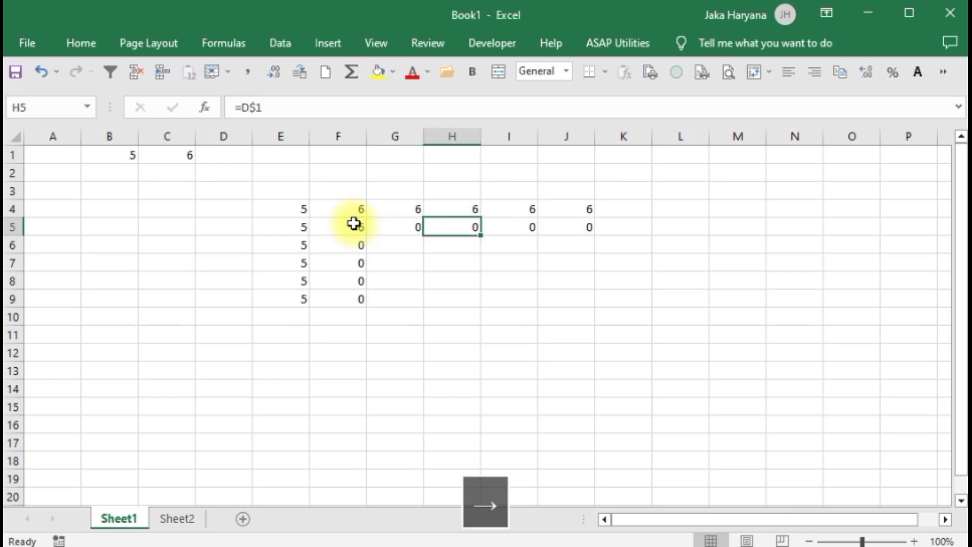
key("Right")
key("Right")
key("Right")
- Fill the row-locked formula from F5 down column F to F9
left_click(353, 223)
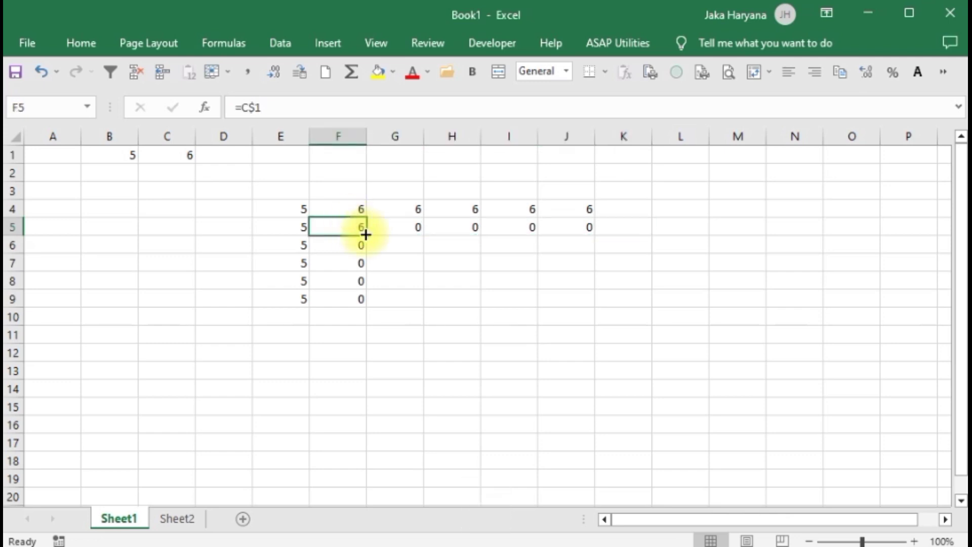
left_click_drag(365, 235, 380, 306)
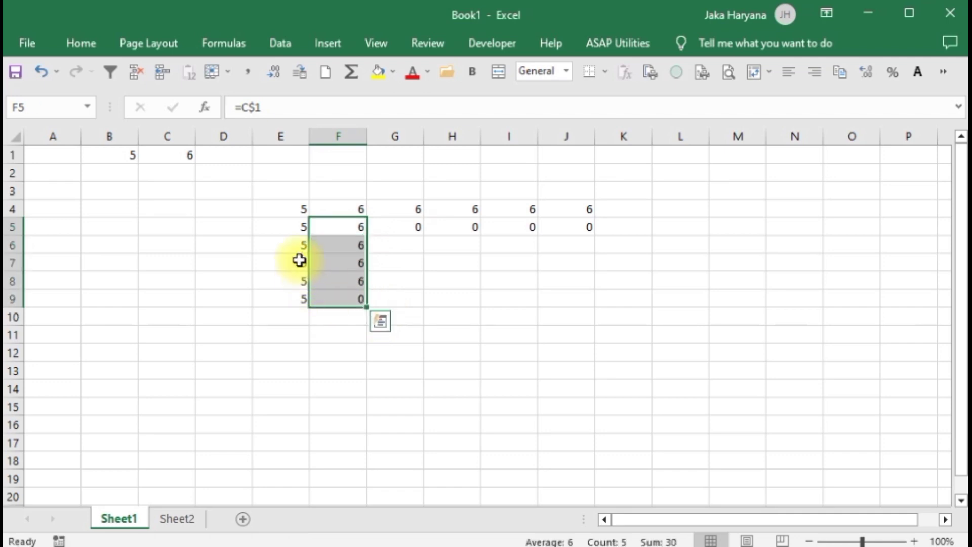
- Inspect the row-locked formulas in F5 through F9 to compare their references down the column
left_click(336, 227)
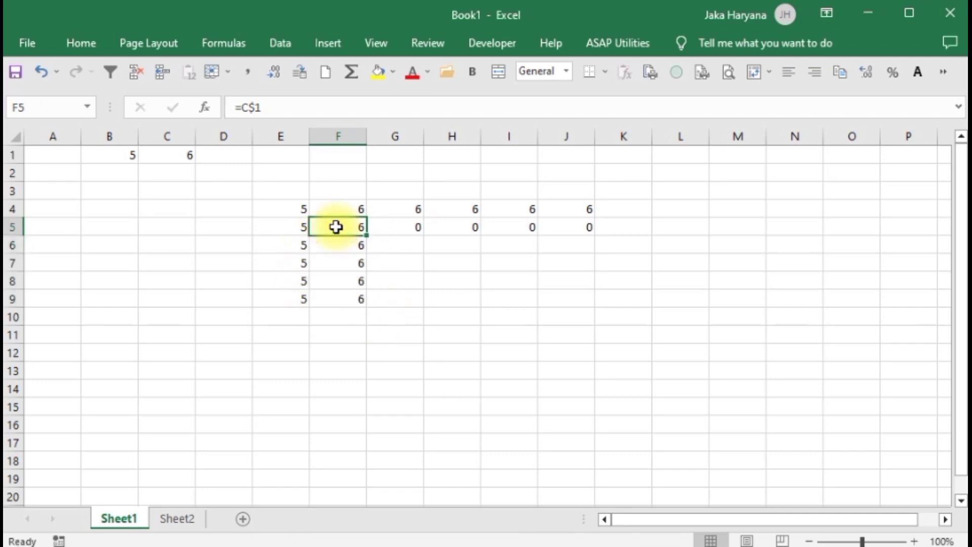
key("Down")
key("Down")
key("Up")
key("Up")
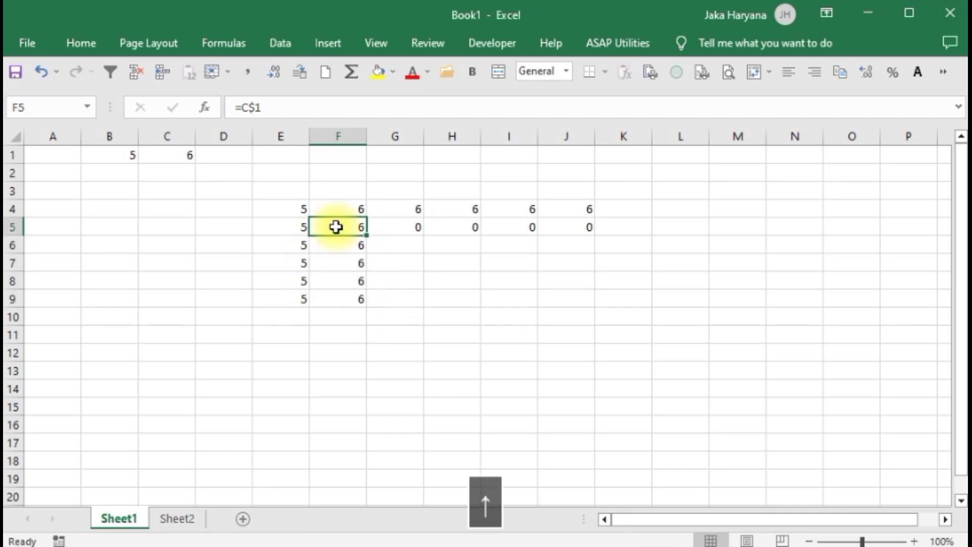
key("Down")
key("Down")
key("Down")
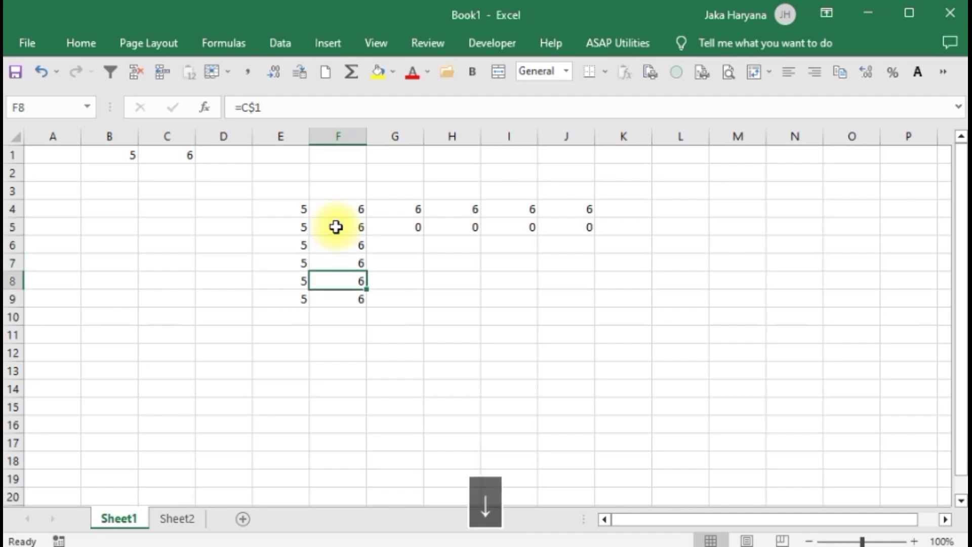
key("Up")
key("Up")
key("Up")
key("Up")
key("Down")
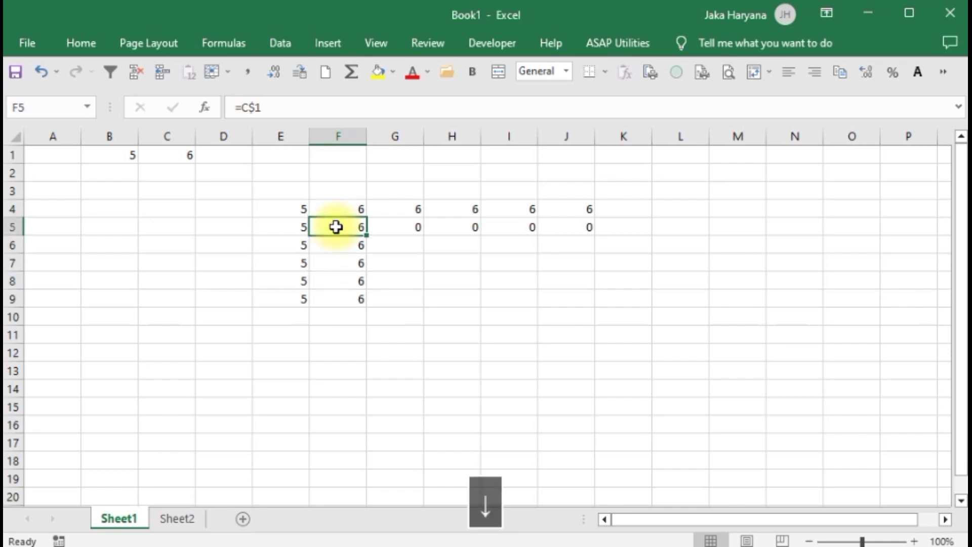
key("Down")
key("Down")
key("Down")
key("Down")
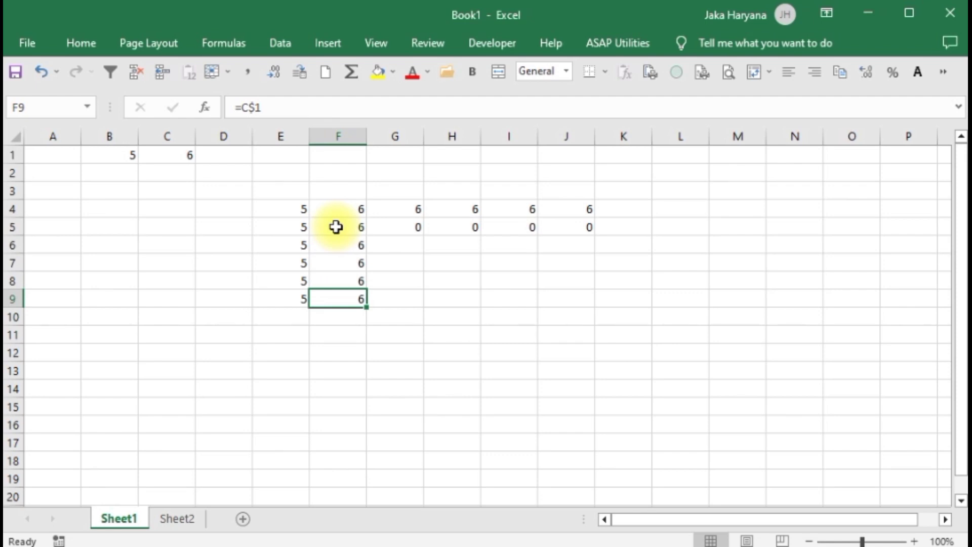
- Cycle the C1 reference in F4's formula through its mixed and relative forms and back to $C$1
left_click(343, 209)
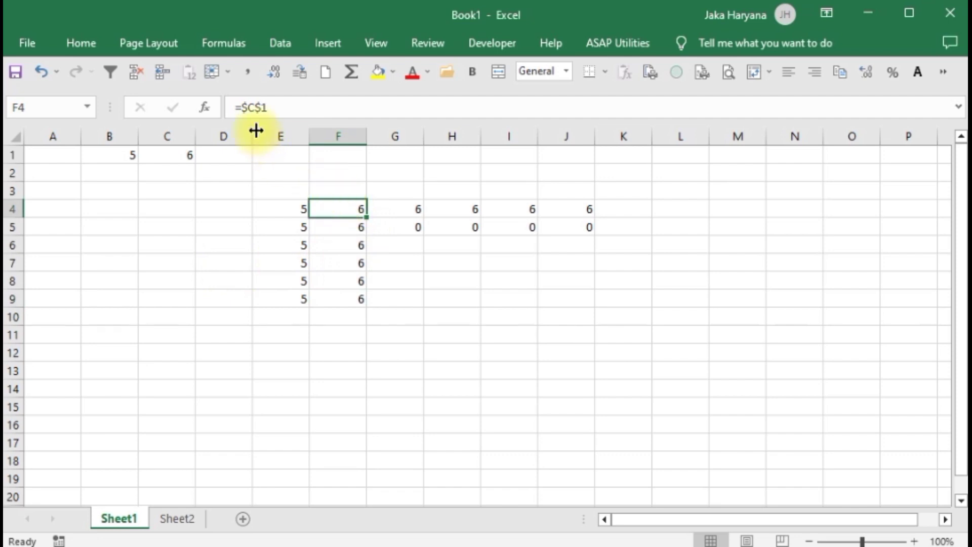
left_click(253, 107)
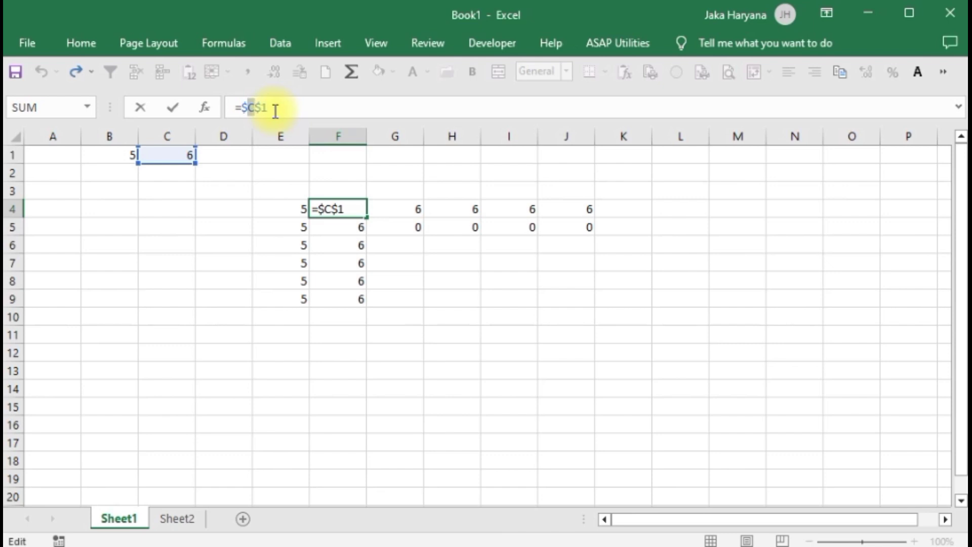
key("F4")
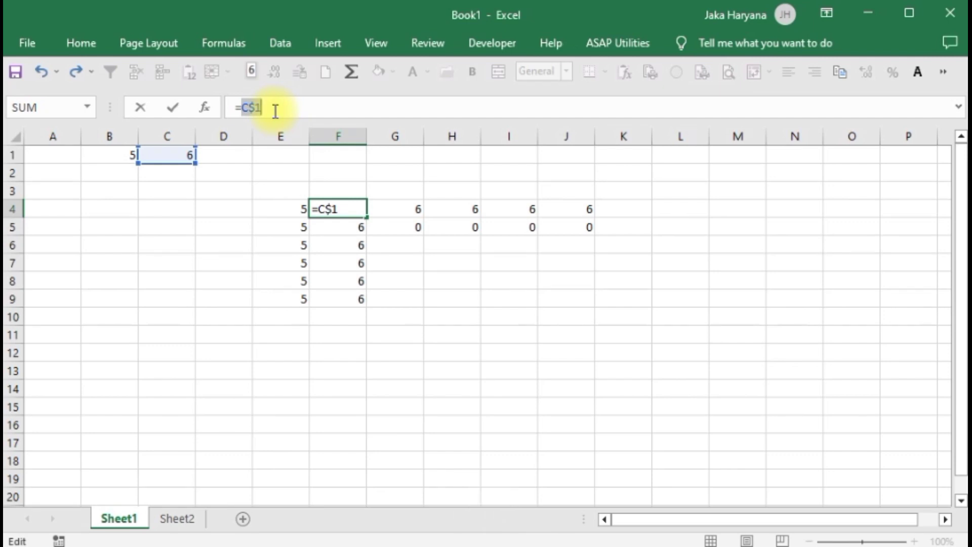
key("F4")
key("F4")
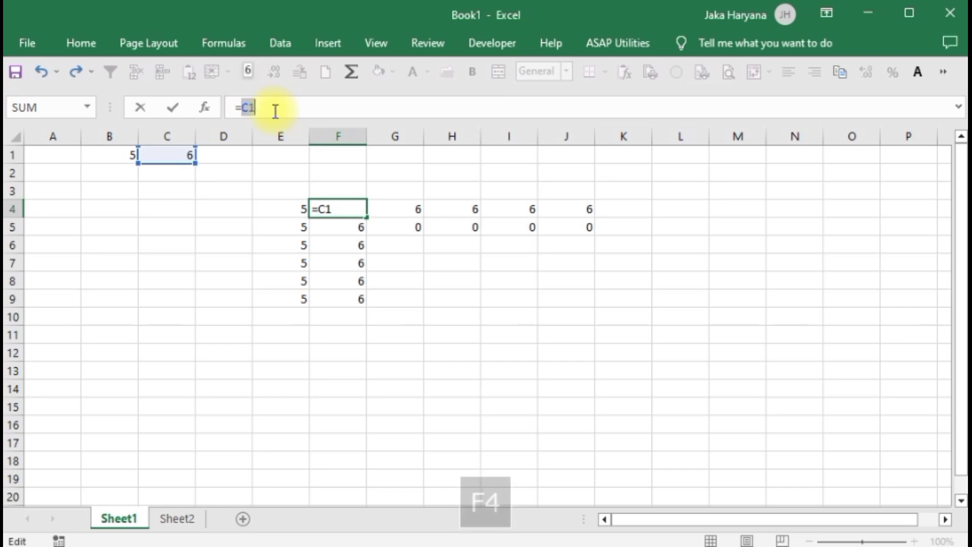
key("F4")
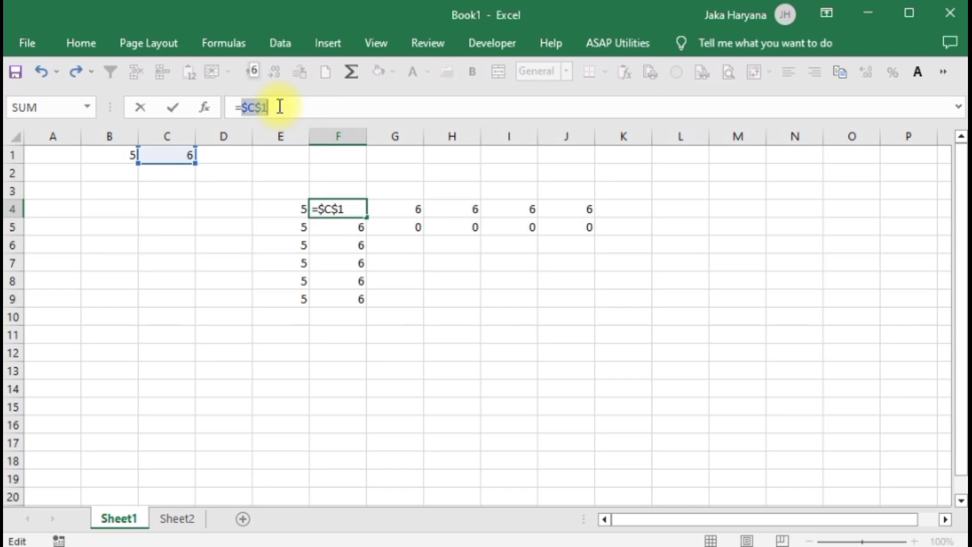
- View the cell-reference tables on Sheet2 and discard the unfinished formula edit
left_click(170, 521)
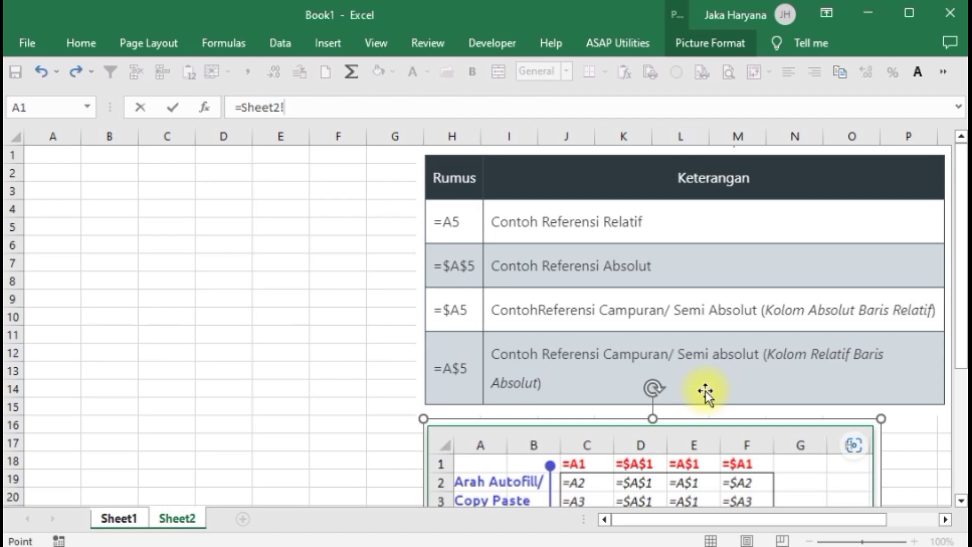
scroll(712, 390, "down", 3)
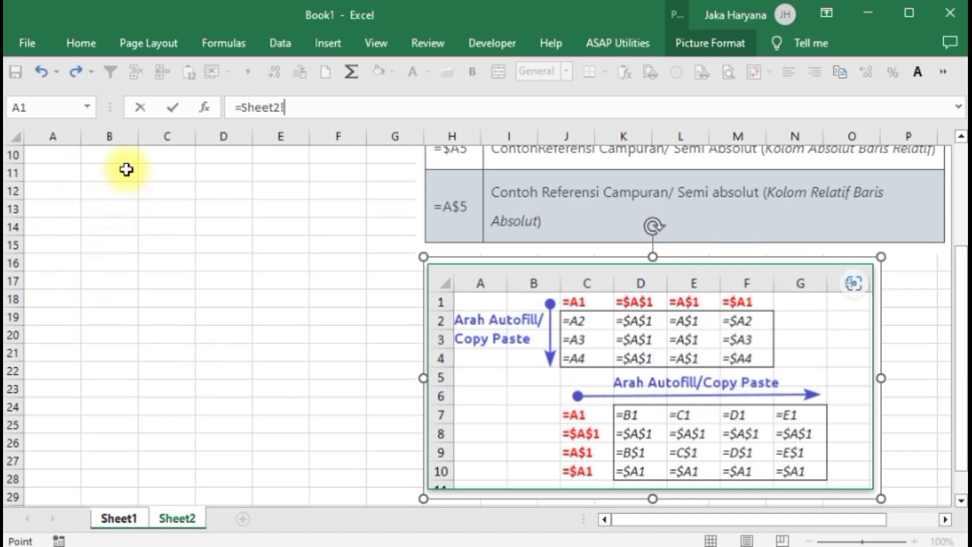
left_click(163, 155)
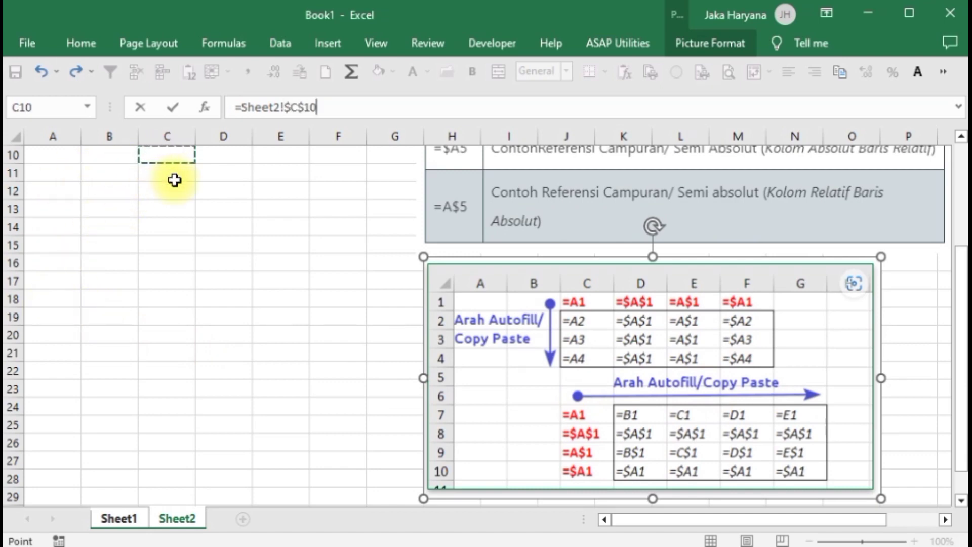
key("Escape")
left_click(188, 516)
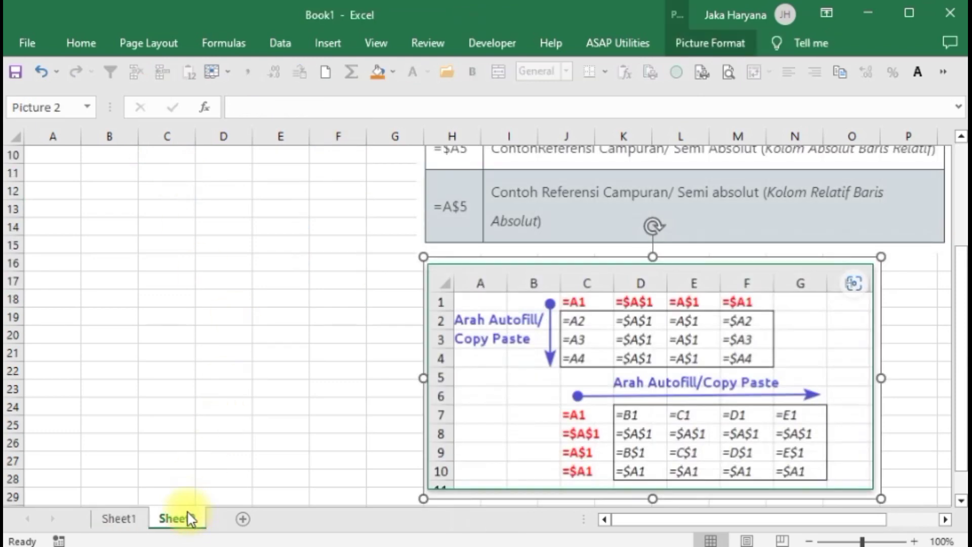
- Enter the formula =A1 in C10 and the value 4 in A10 on Sheet2
left_click(190, 154)
type("=")
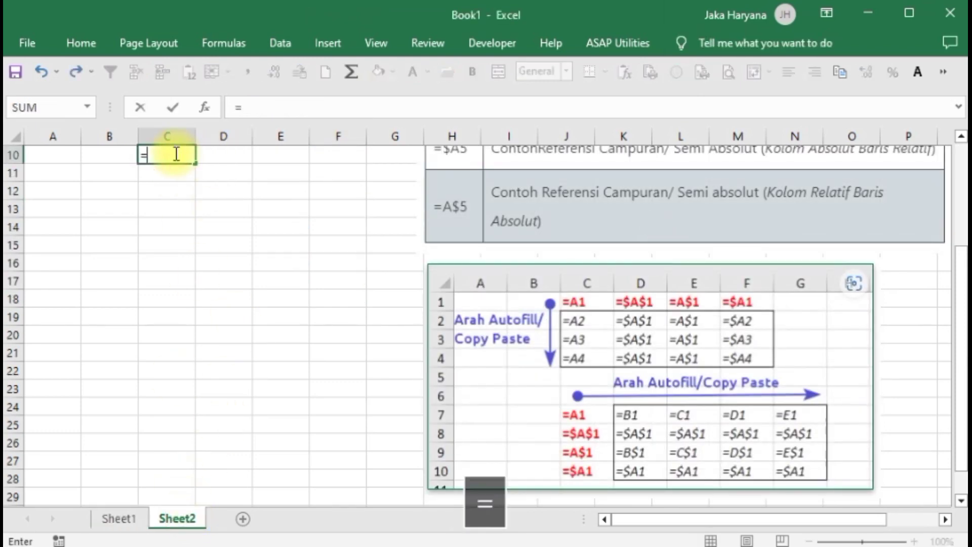
type("a1")
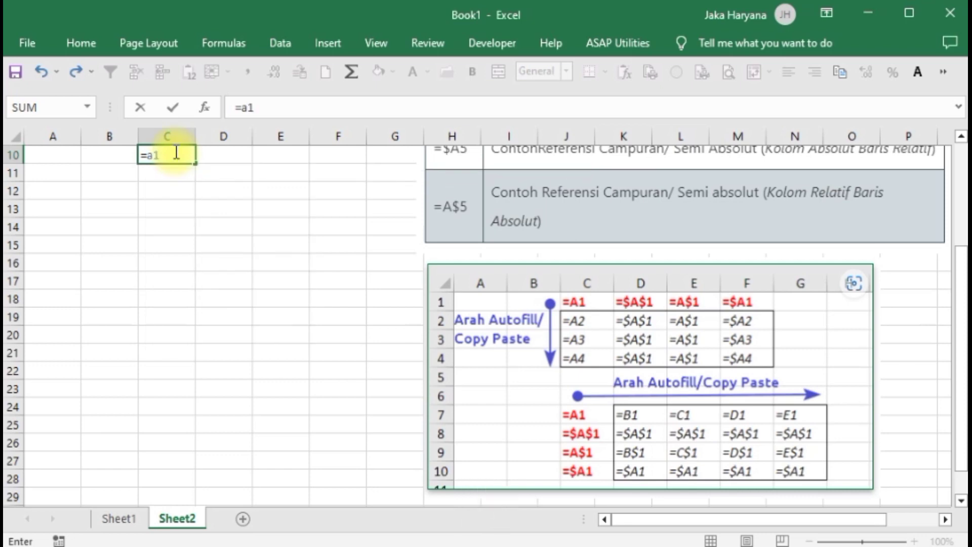
key("Return")
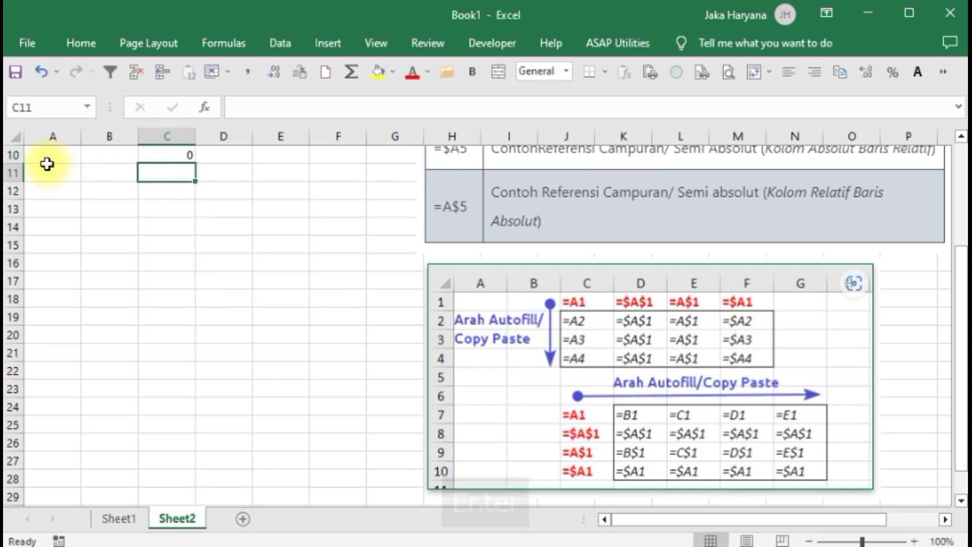
left_click(53, 151)
type("4")
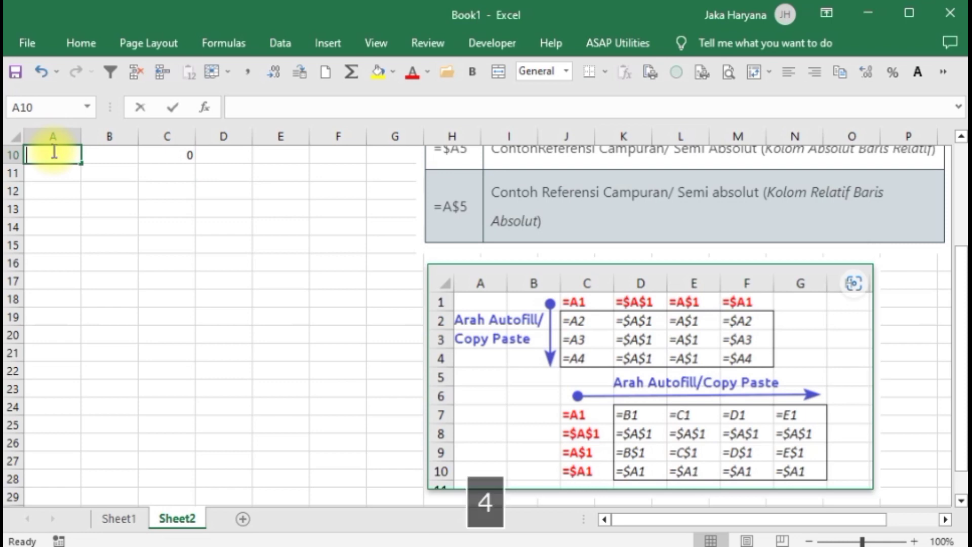
key("Return")
- Fill the relative formula from C10 across row 10 to F10
left_click(197, 156)
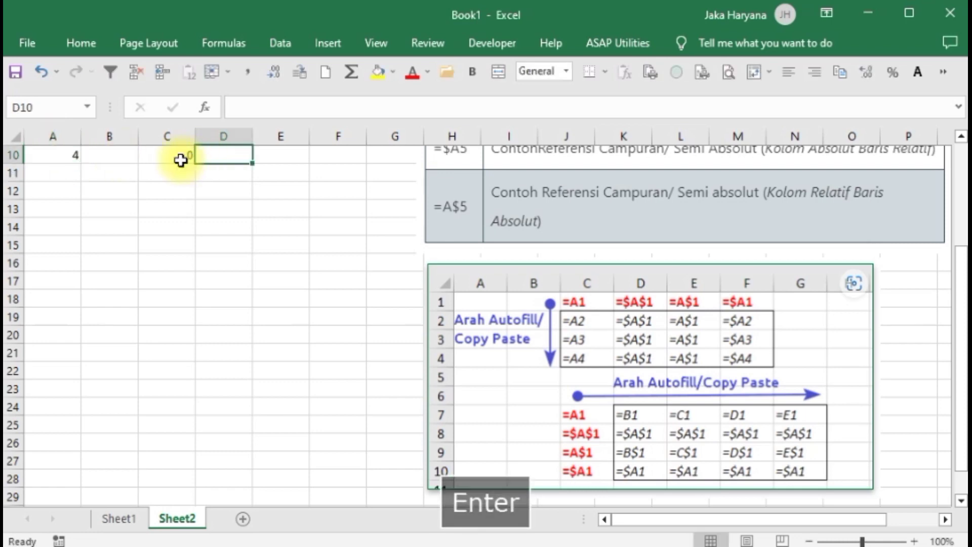
left_click(164, 160)
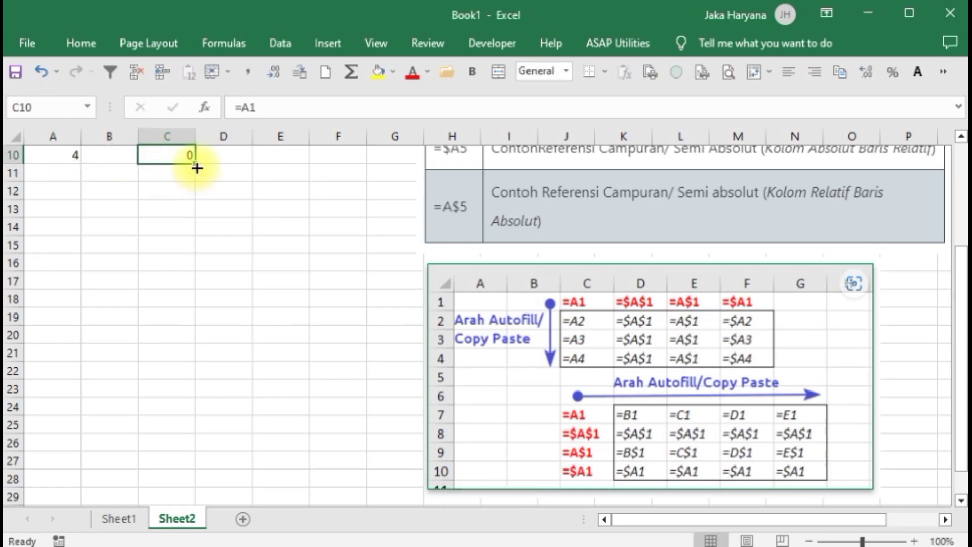
left_click_drag(197, 167, 353, 179)
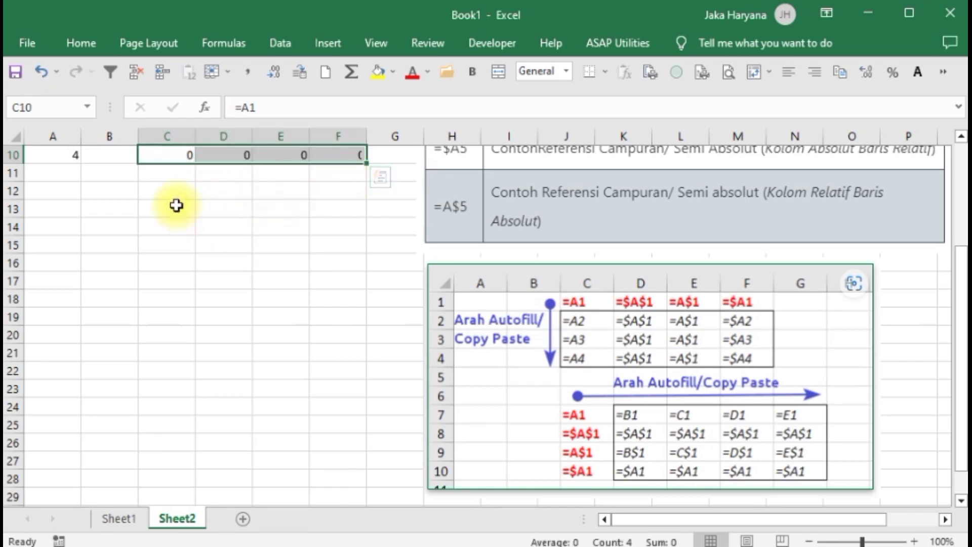
- Inspect the formulas in C10 through F10 to compare how their relative references shift across the row
left_click(170, 155)
key("Right")
key("Right")
key("Right")
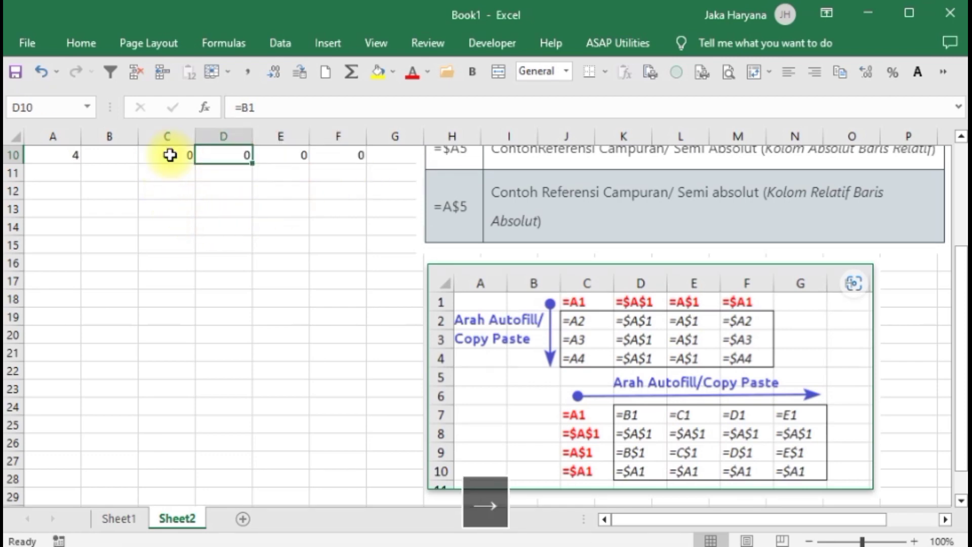
key("Left")
key("Left")
key("Left")
key("Left")
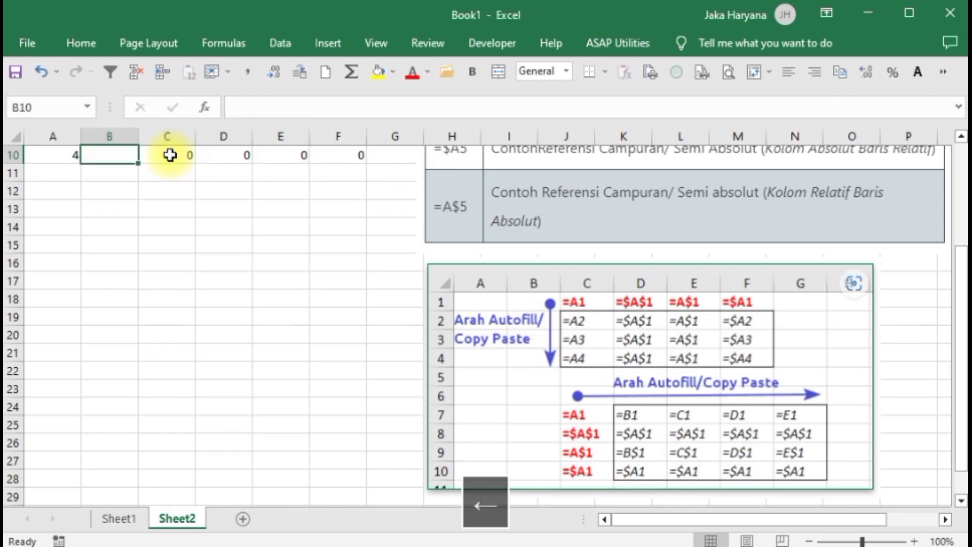
key("Right")
key("Right")
key("Right")
key("Right")
key("Right")
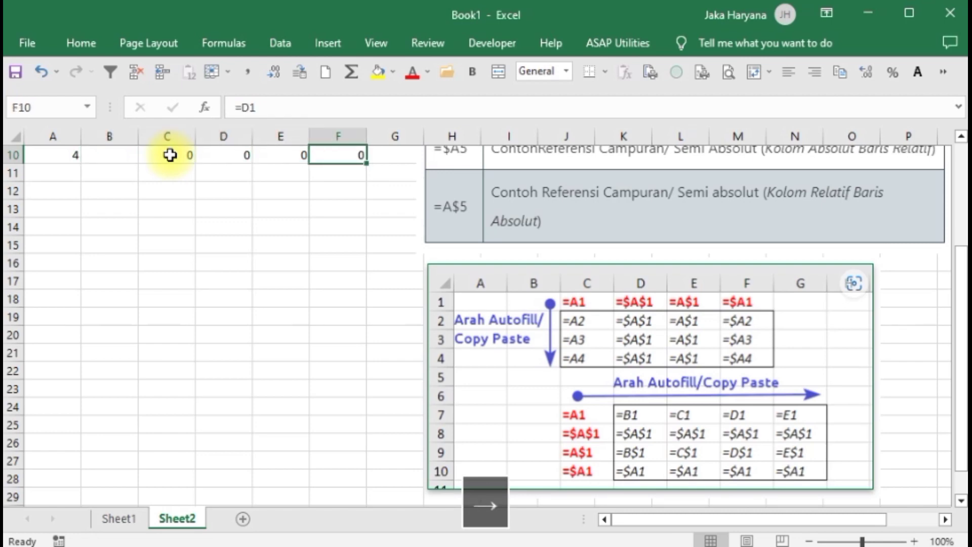
key("Left")
key("Left")
key("Left")
key("Left")
key("Right")
key("Right")
key("Right")
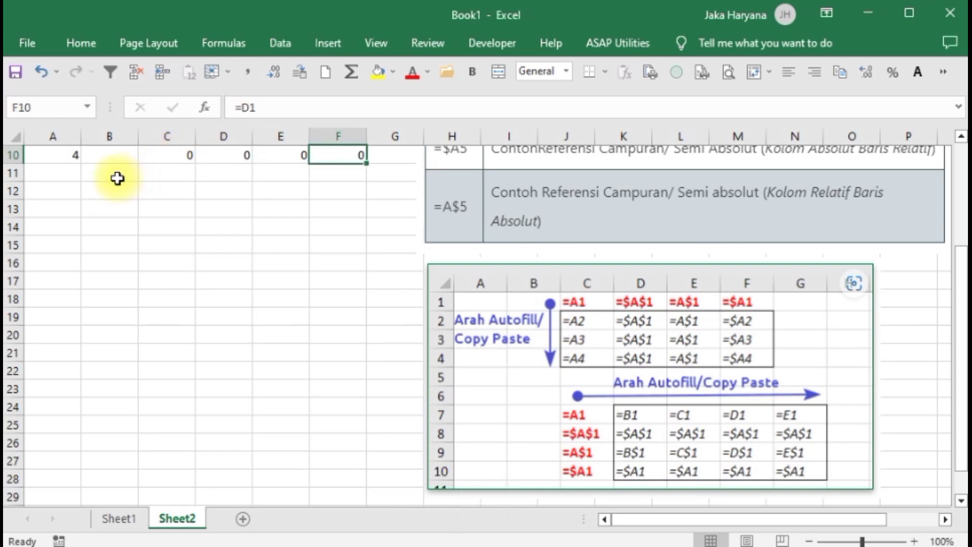
- Fill the formula from C10 down to C14, and copy C11:C14 across to column F
left_click(174, 156)
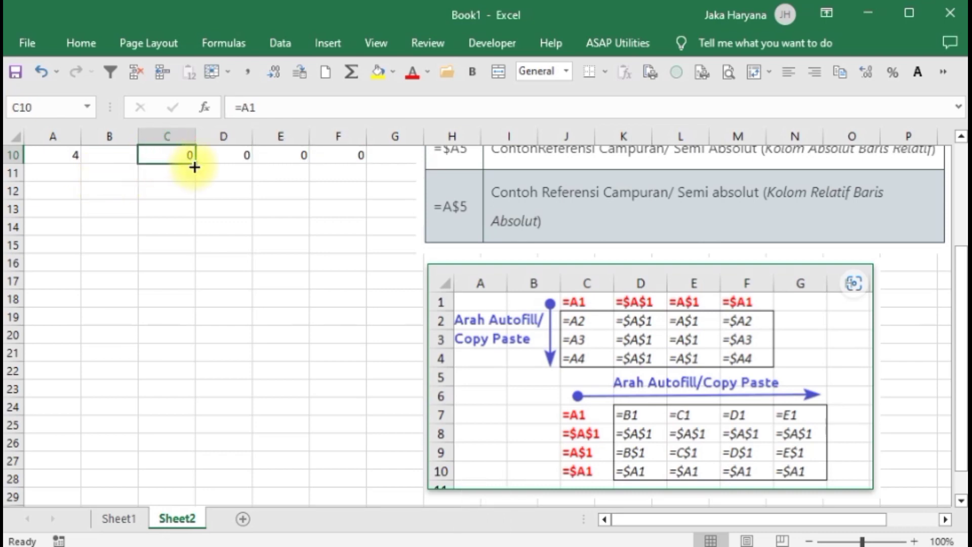
left_click_drag(195, 163, 171, 228)
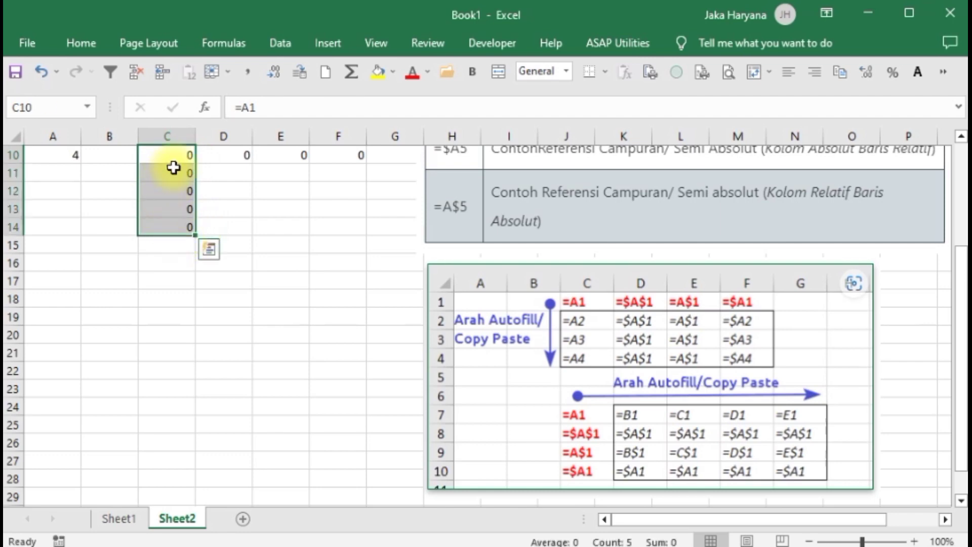
mouse_move(175, 172)
left_mouse_down()
mouse_move(200, 232)
mouse_move(178, 177)
mouse_move(178, 225)
mouse_move(370, 241)
left_mouse_up()
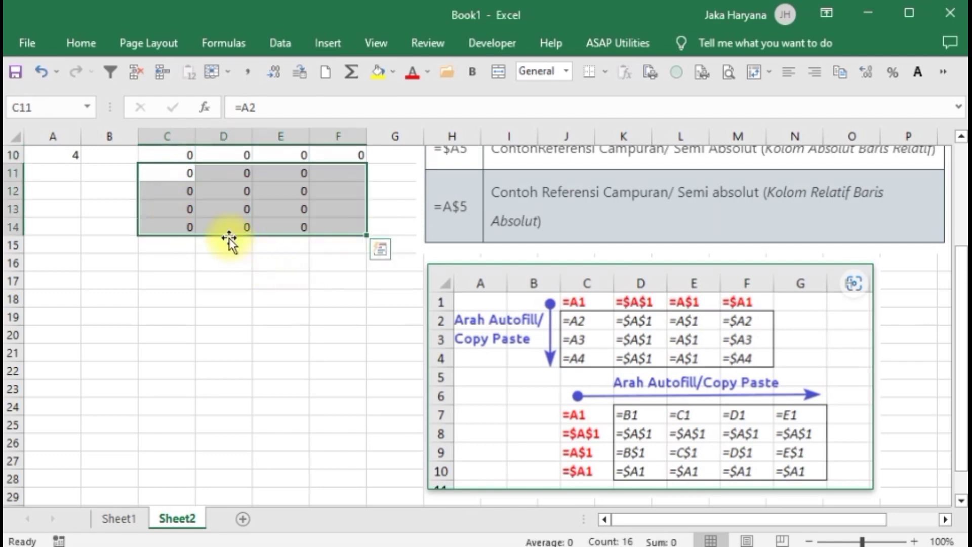
left_click(166, 153)
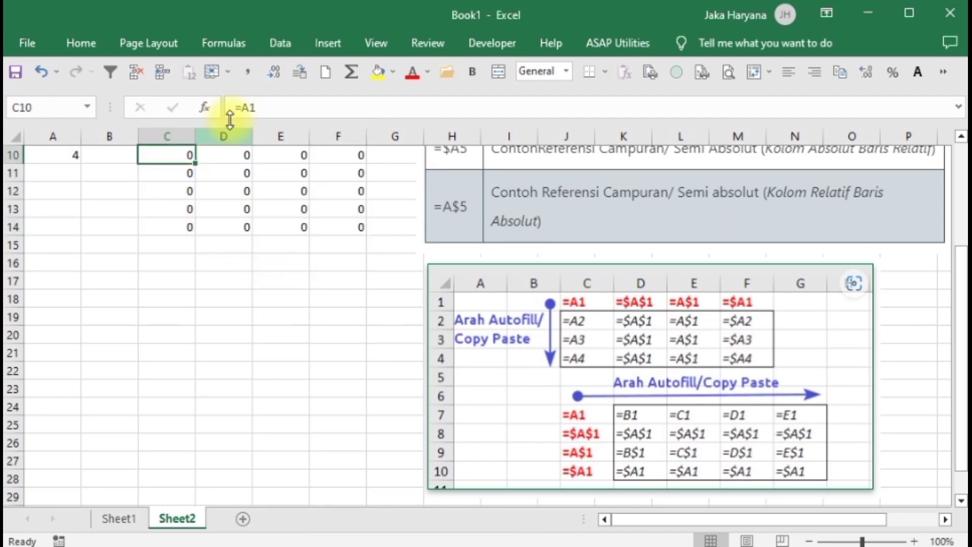
- Change the formula in C10 to =A10 and fill it across row 10 to F10
left_click(280, 105)
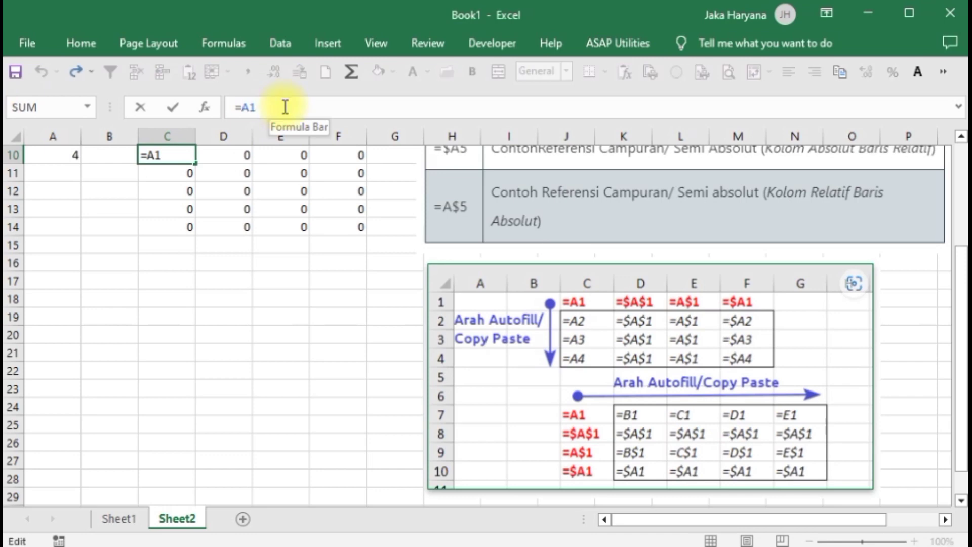
key("BackSpace")
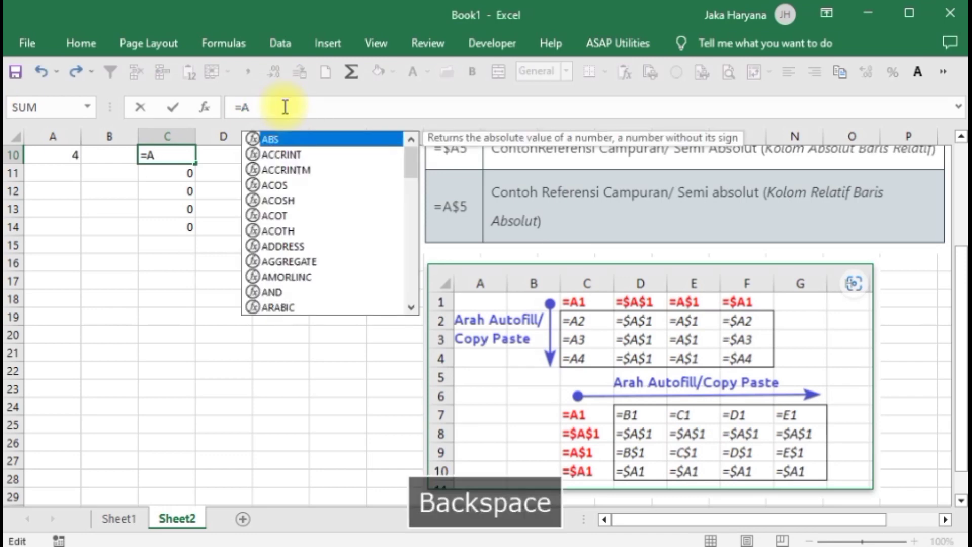
type("10")
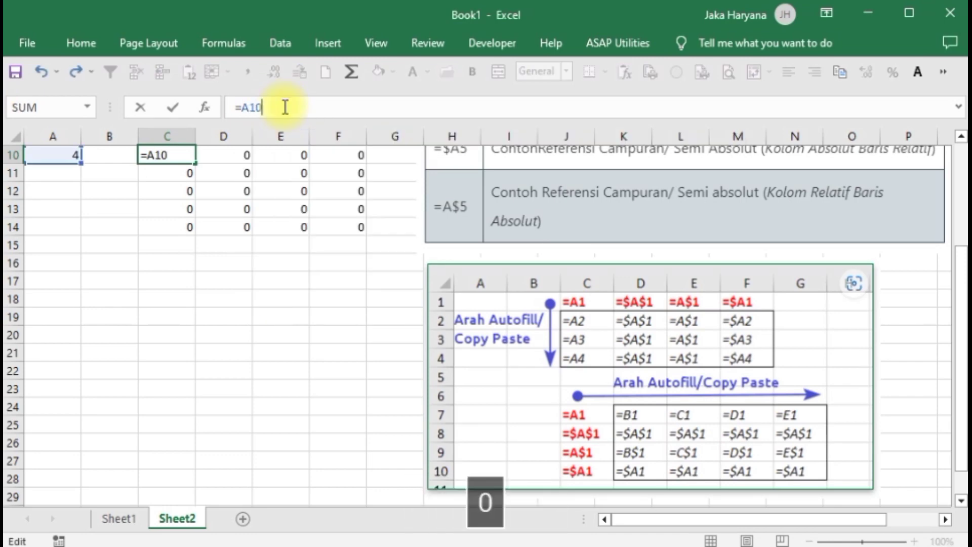
key("Return")
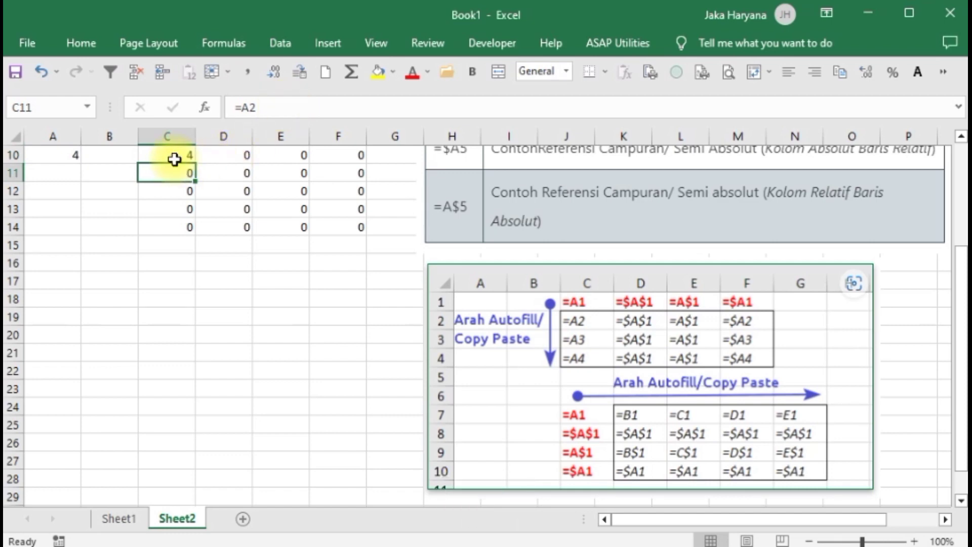
left_click(174, 158)
left_click_drag(198, 161, 389, 175)
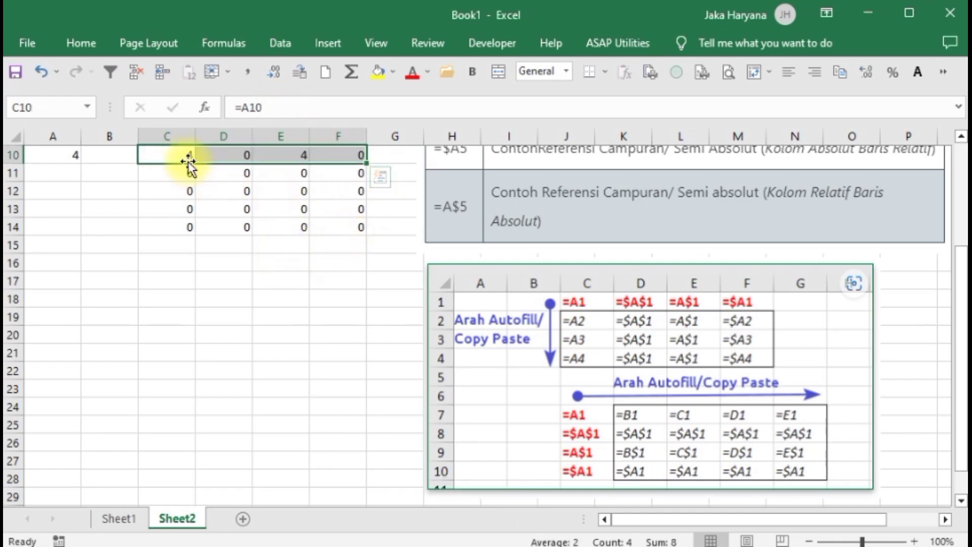
- Inspect the formulas in D10 through F10 to see how the column reference shifts across the row
left_click(177, 152)
key("Right")
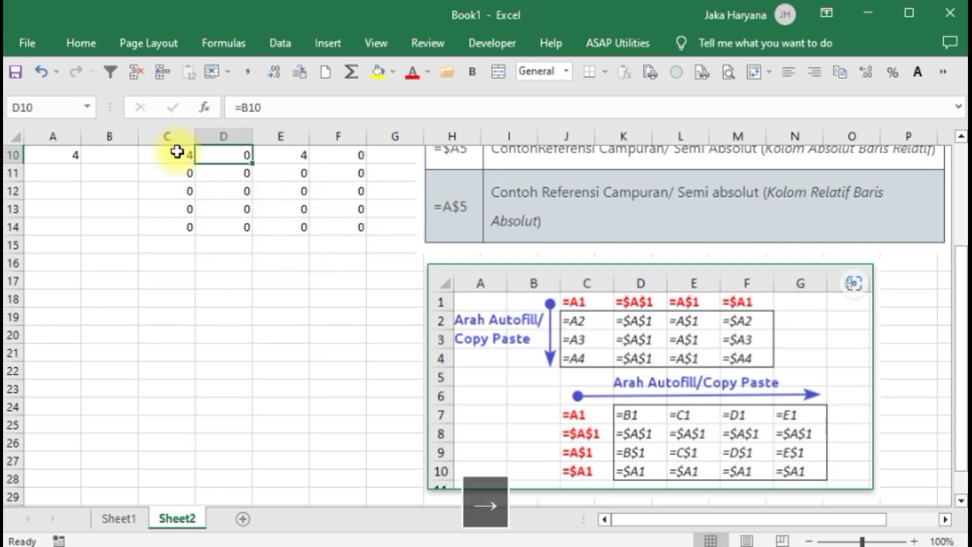
key("Right")
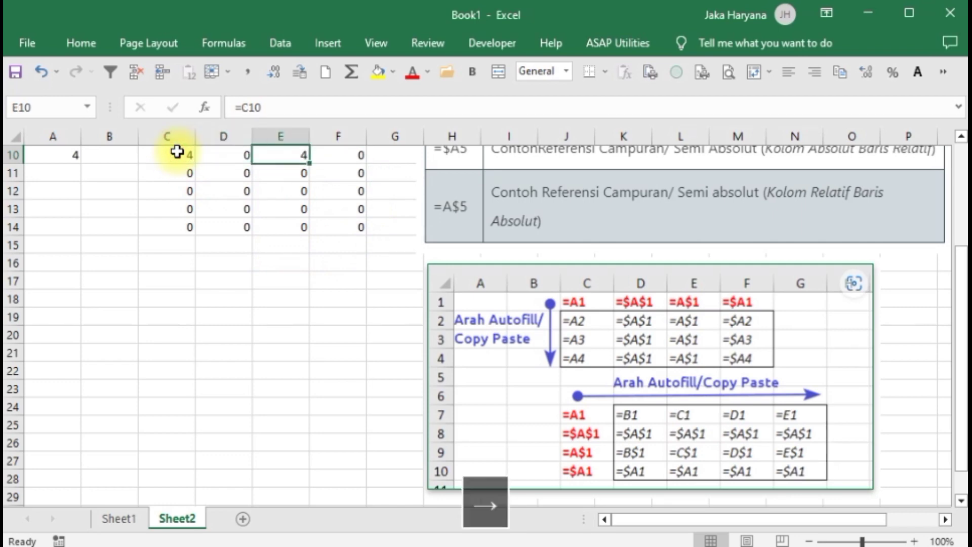
key("Right")
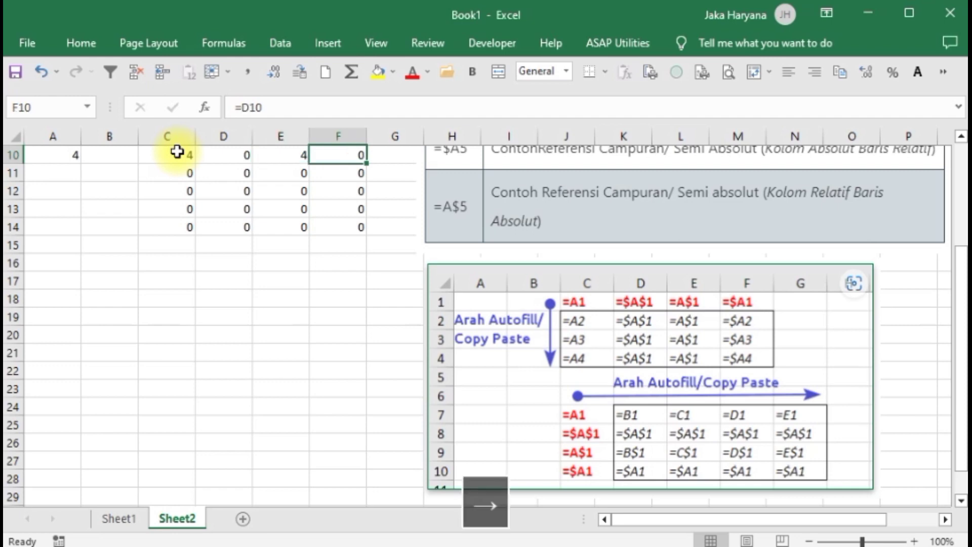
- Fill the formula from C10 down to row 14 and across to column F, checking the formulas down column C
left_click(178, 152)
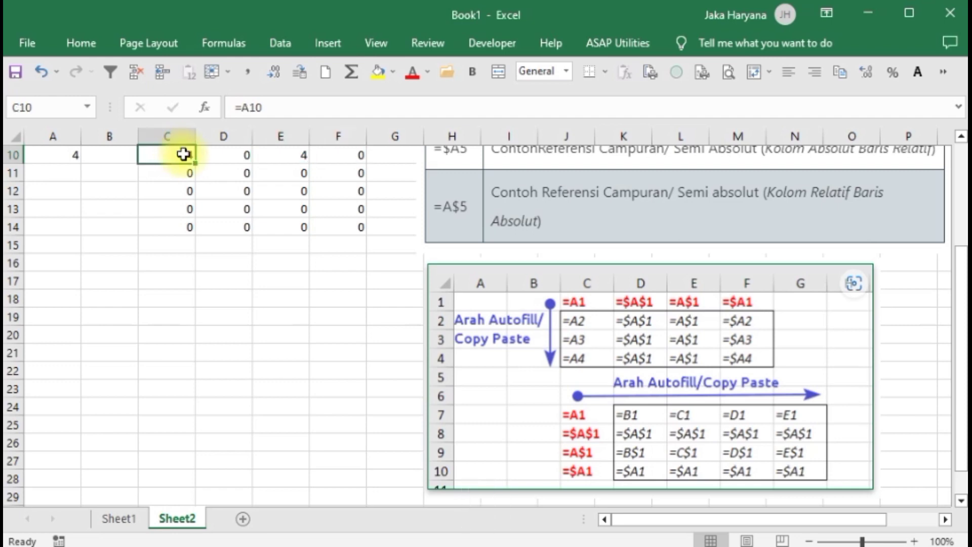
left_click_drag(195, 163, 377, 239)
left_click(174, 175)
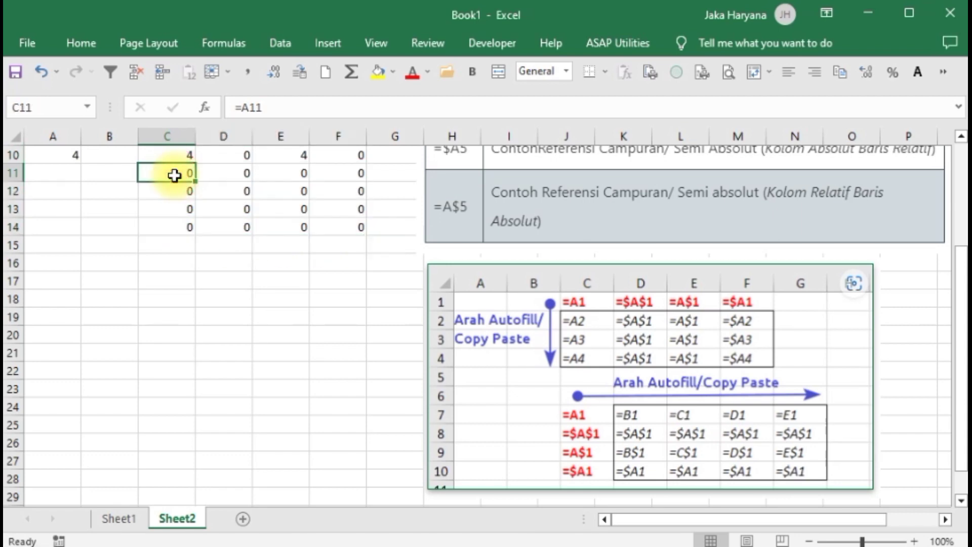
key("Down")
key("Down")
key("Down")
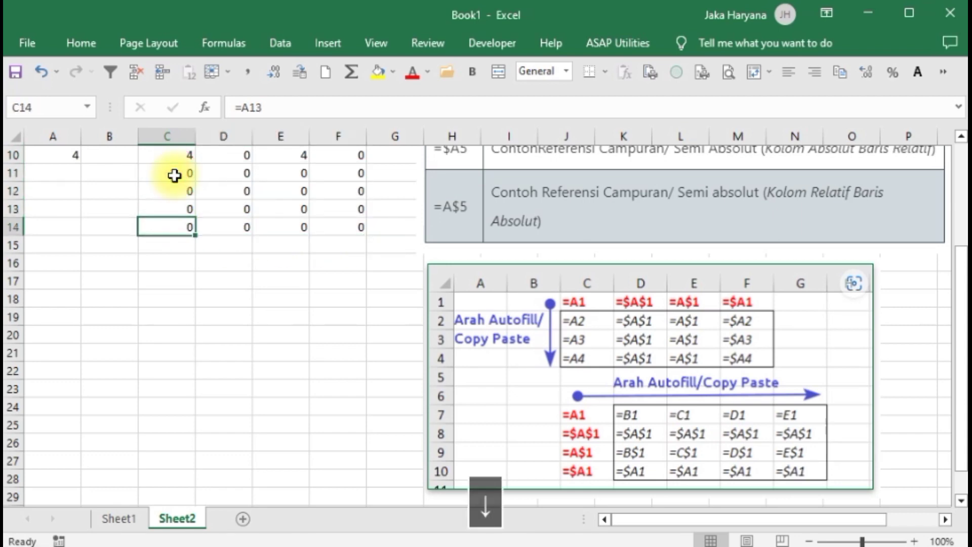
- Compare the formulas in C11 through F11 to see how the relative reference changes from column to column
key("Up")
key("Up")
key("Up")
key("Right")
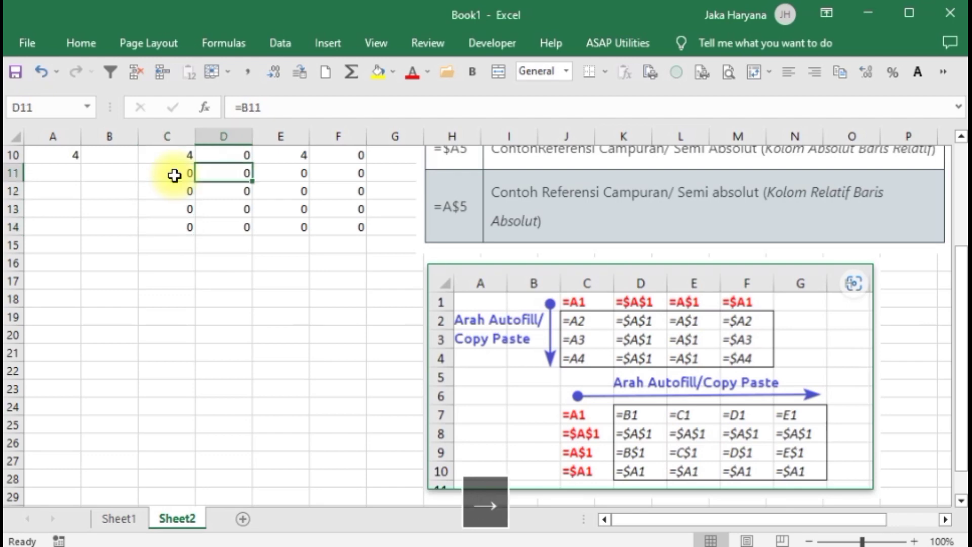
key("Right")
key("Right")
key("Left")
key("Left")
key("Left")
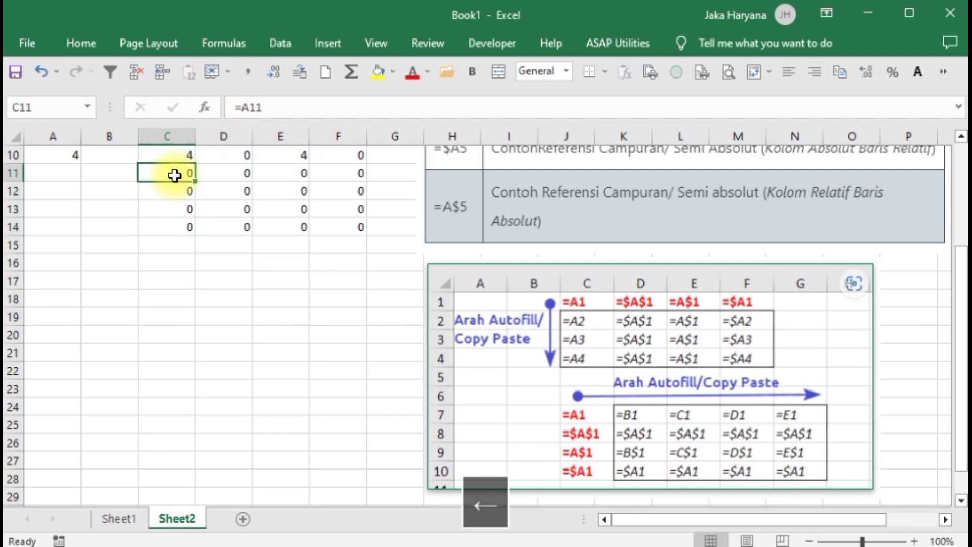
key("Right")
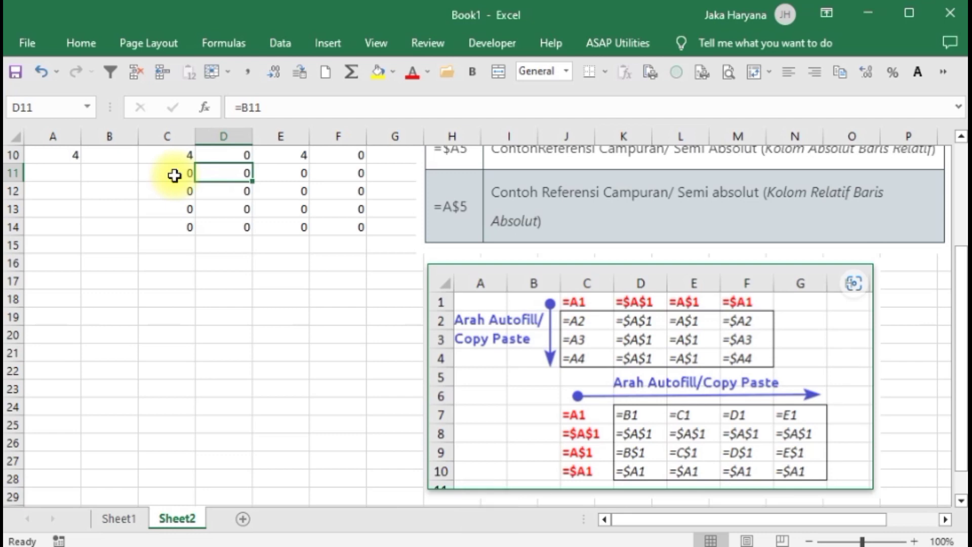
key("Left")
key("Right")
key("Left")
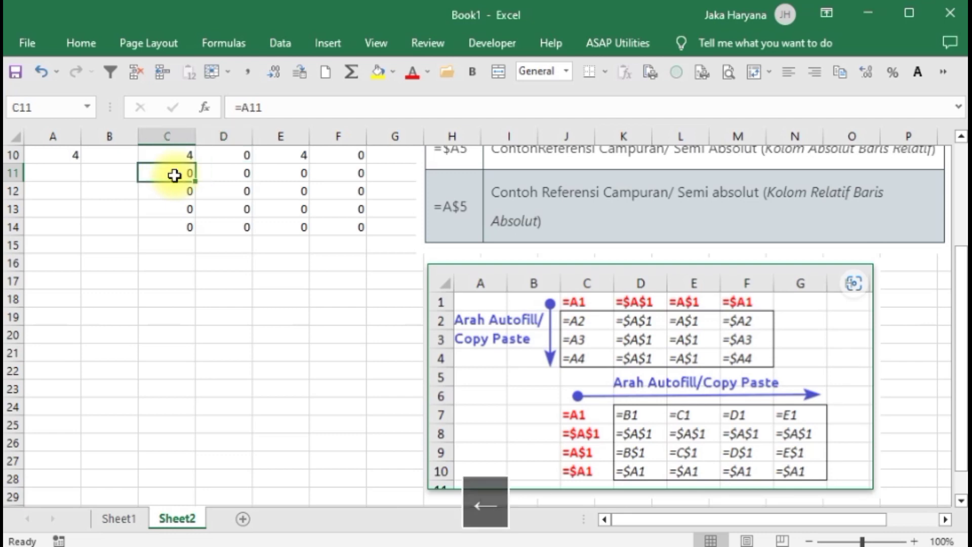
- Fill the formula from C11 across to F11 again and check the references along row 11
left_click_drag(195, 180, 358, 190)
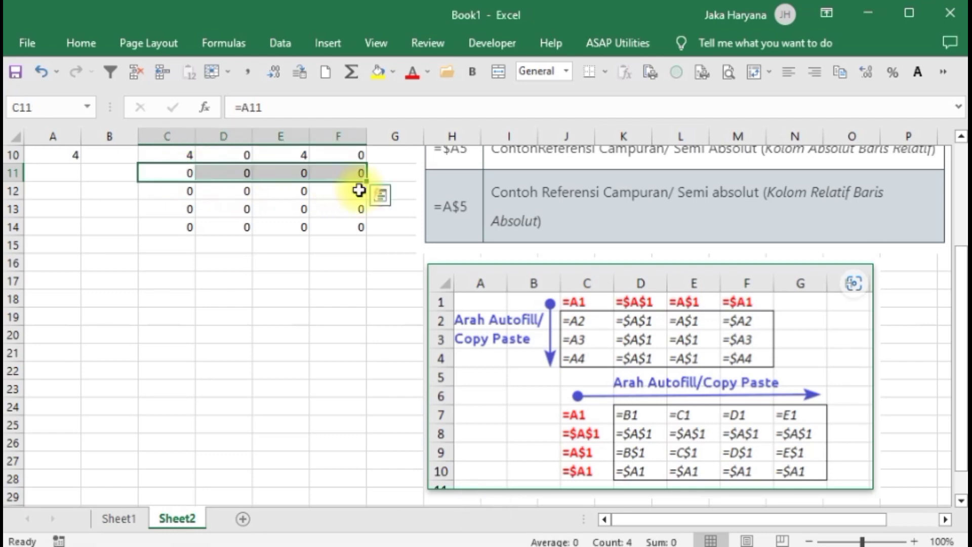
left_click(182, 172)
key("Right")
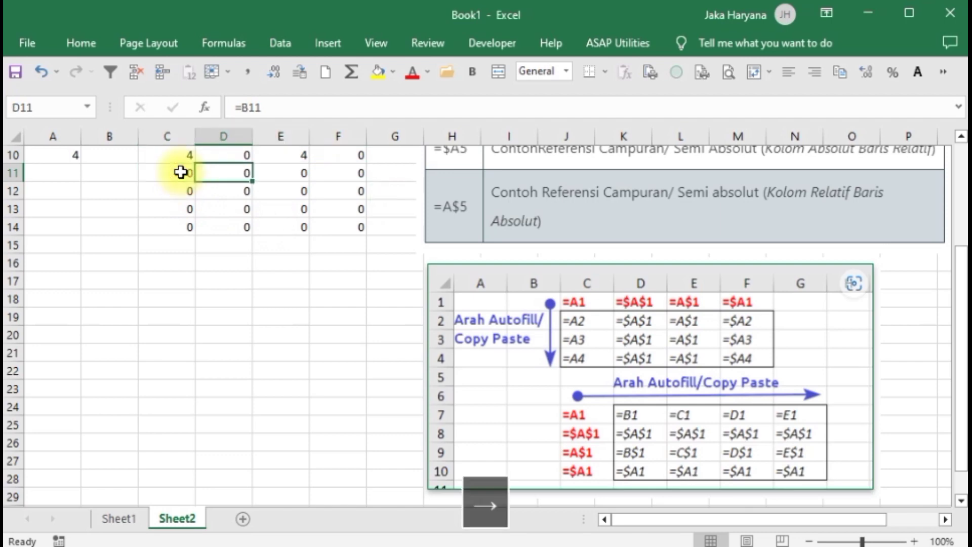
key("Right")
key("Right")
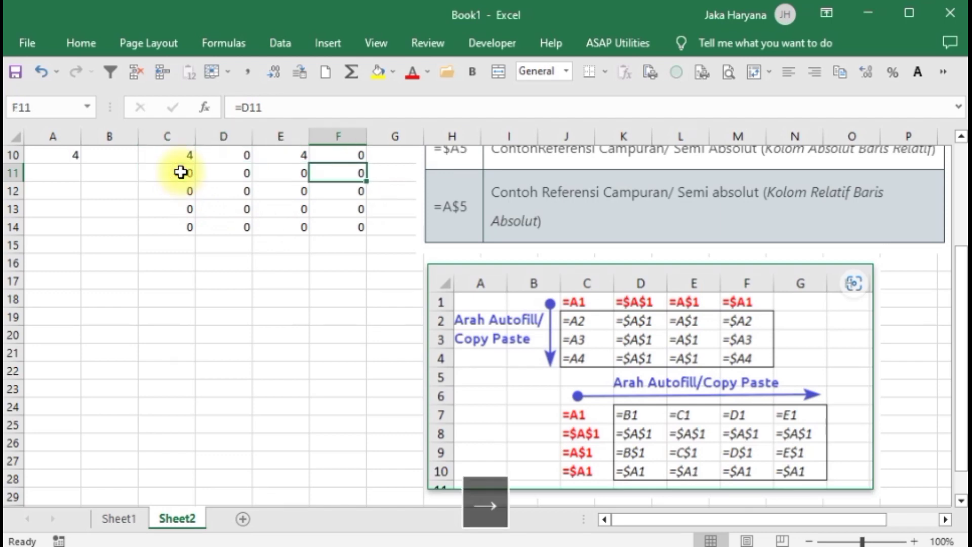
- Examine the formulas across rows 12 and 13, columns C to F, to compare their relative references
left_click(182, 190)
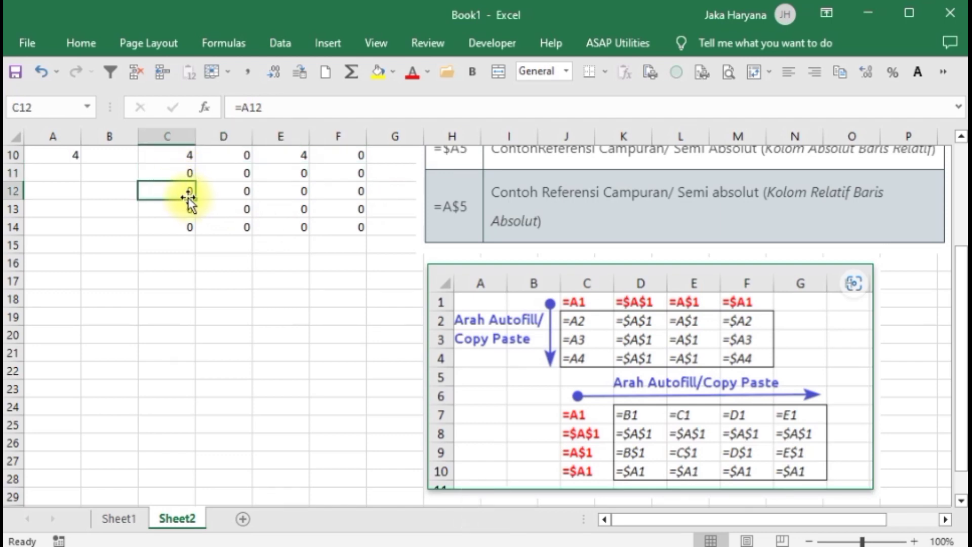
left_click_drag(182, 191, 349, 241)
left_click(174, 190)
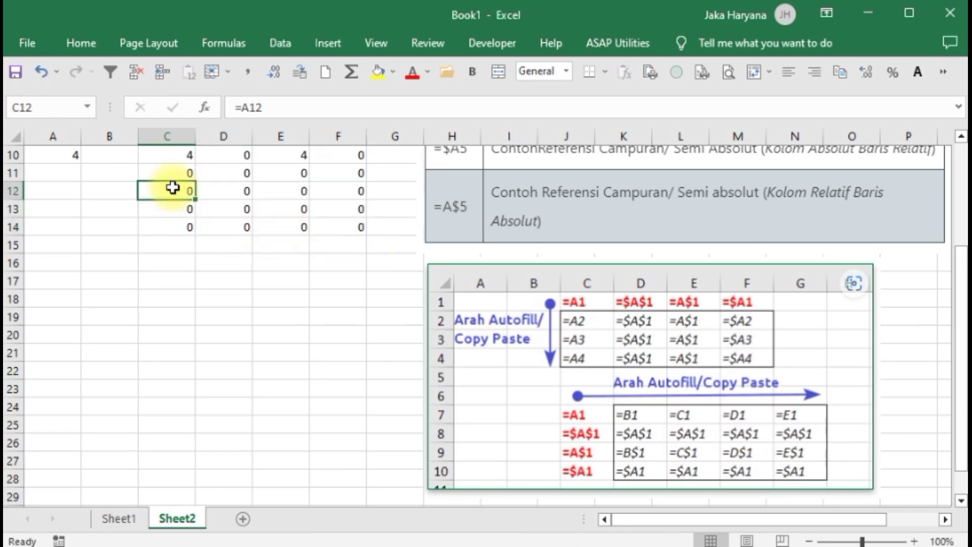
key("Right")
key("Right")
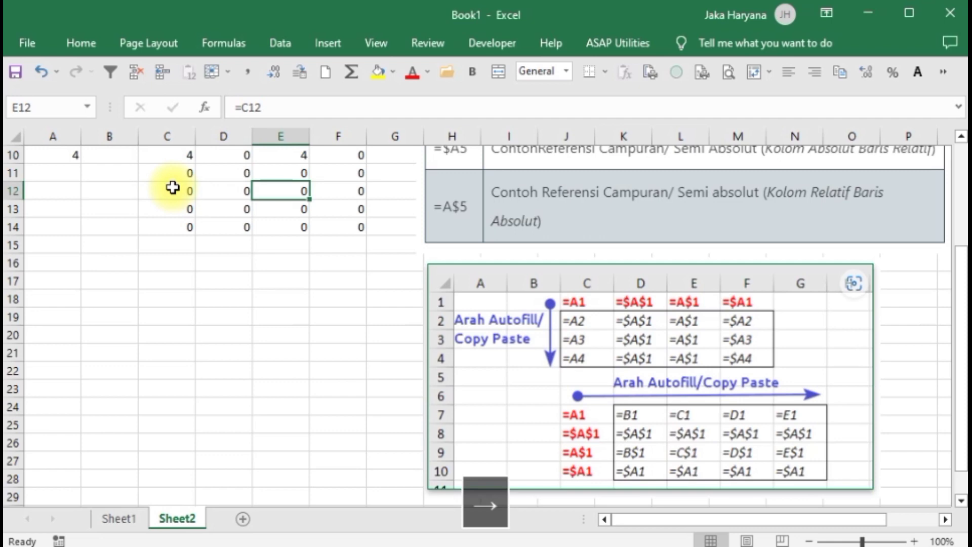
key("Right")
key("Down")
key("Left")
key("Left")
key("Left")
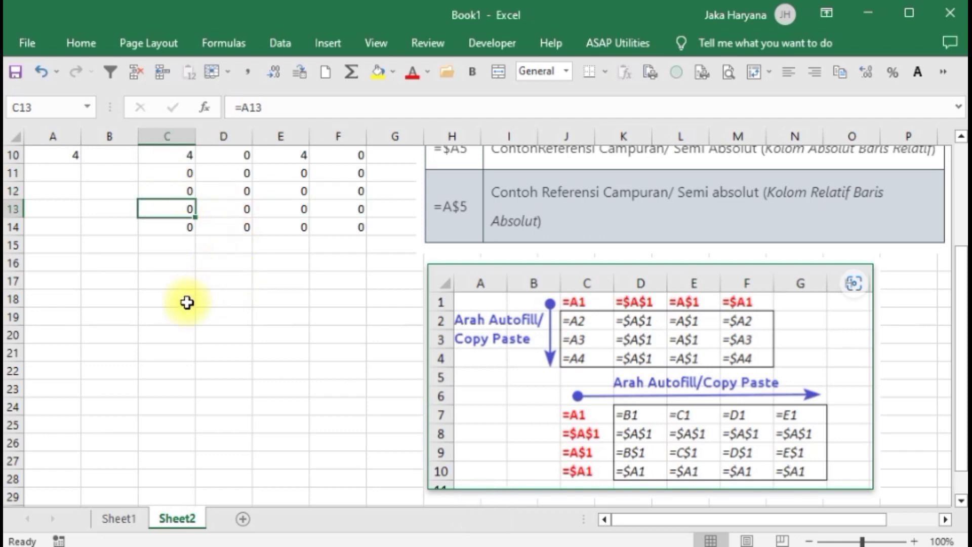
left_click(176, 264)
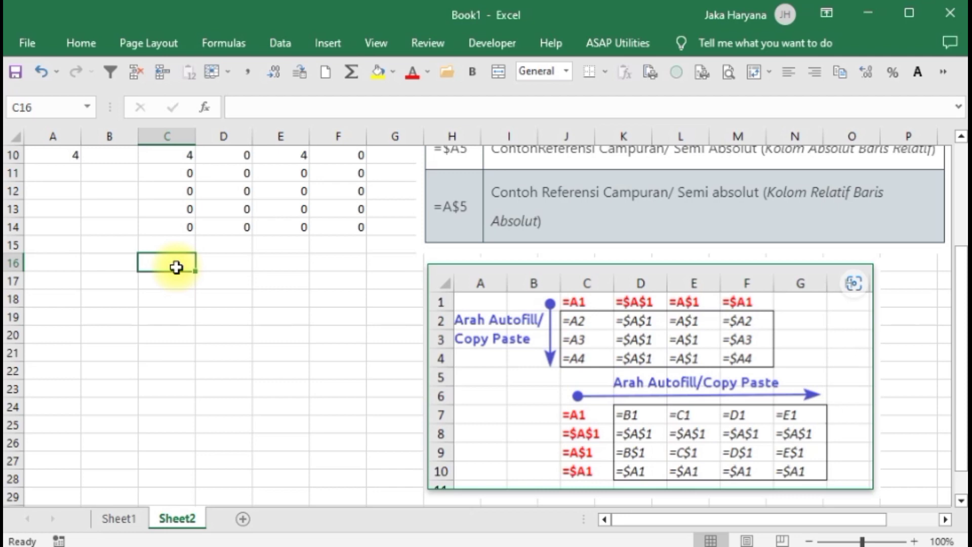
type("=")
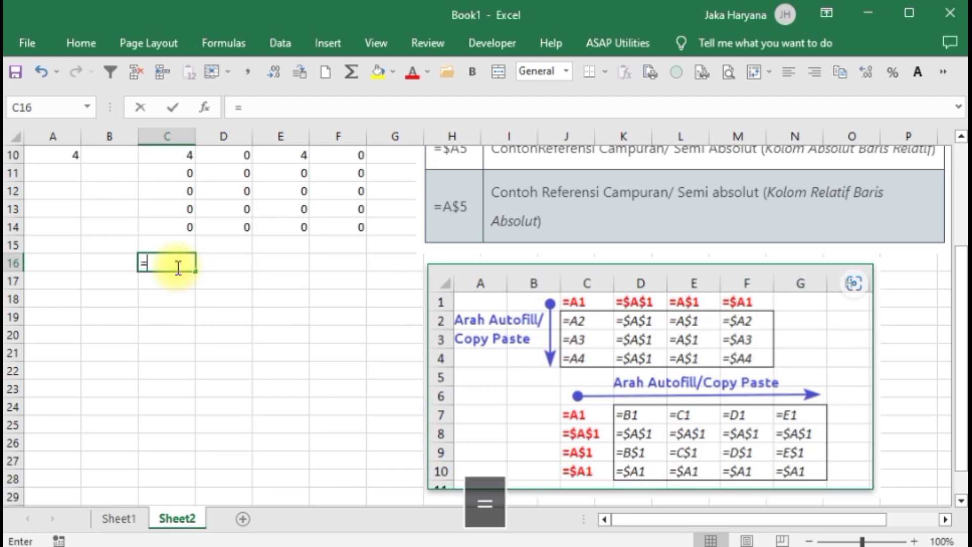
type("a")
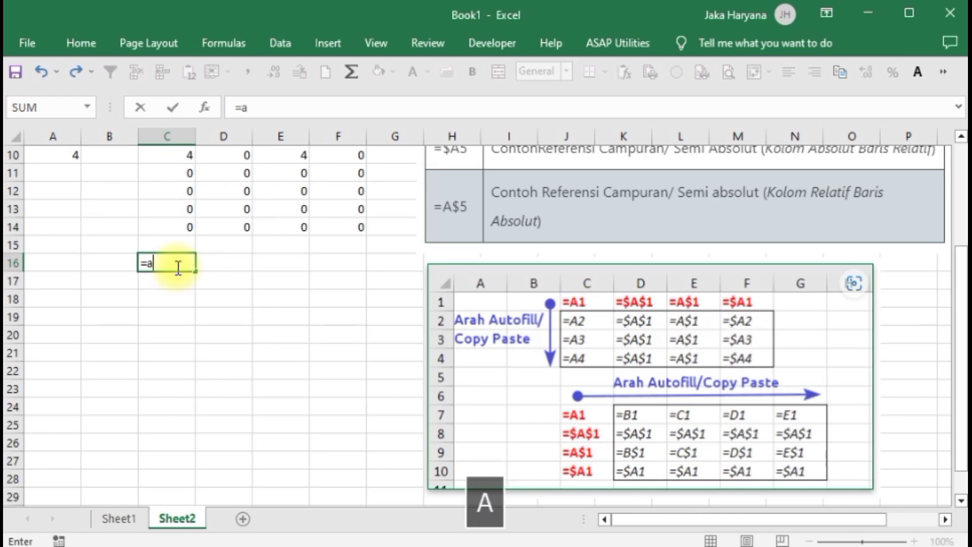
left_click(61, 156)
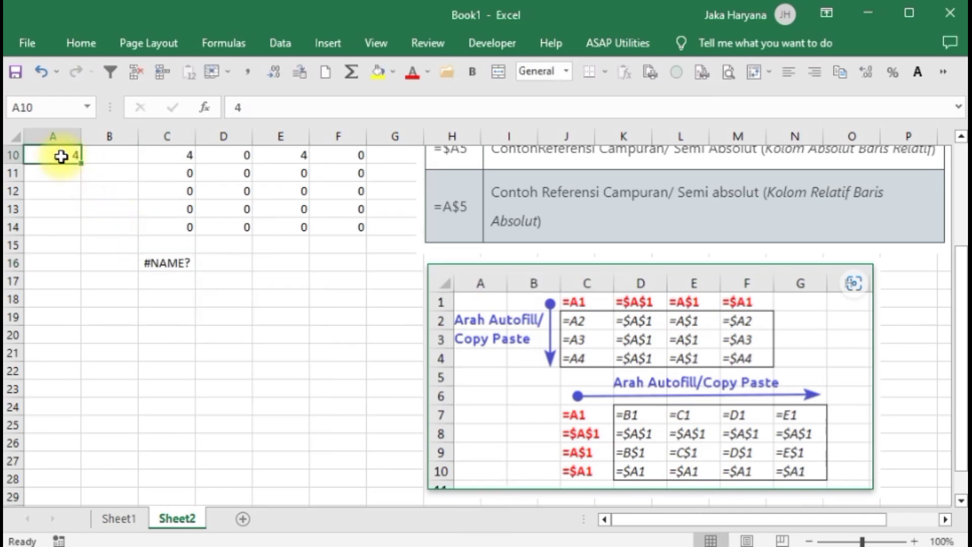
- Enter the formula =A10 in C16, replacing the incomplete formula there
left_click(174, 263)
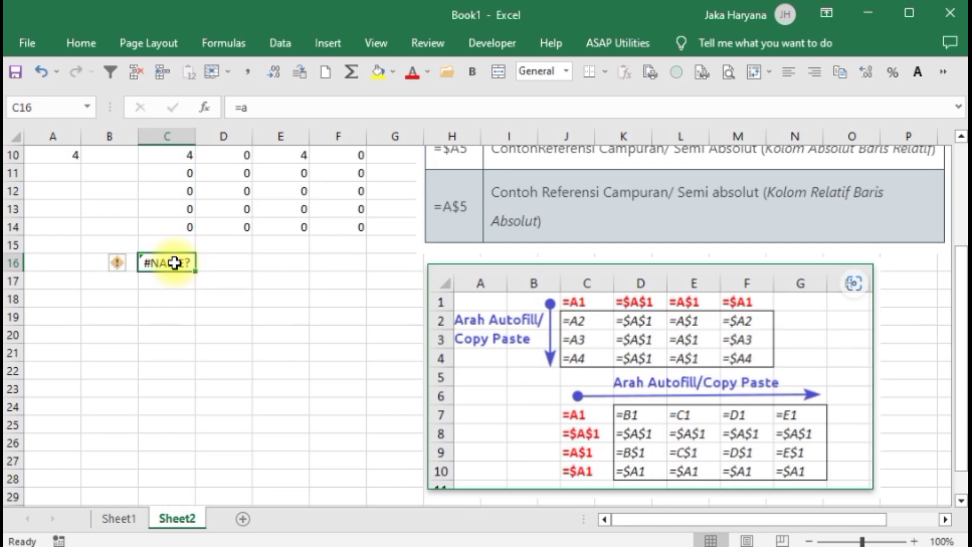
type("=a")
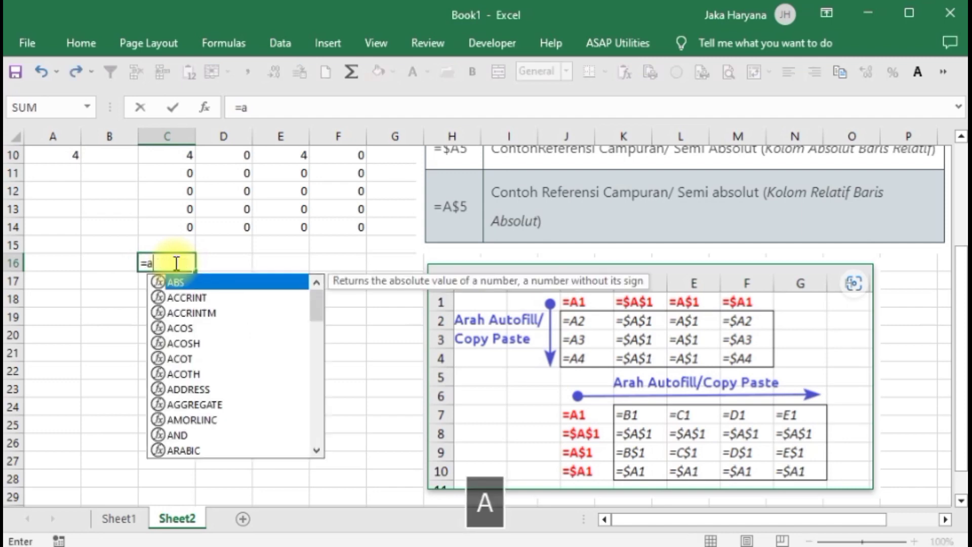
type("4")
key("Return")
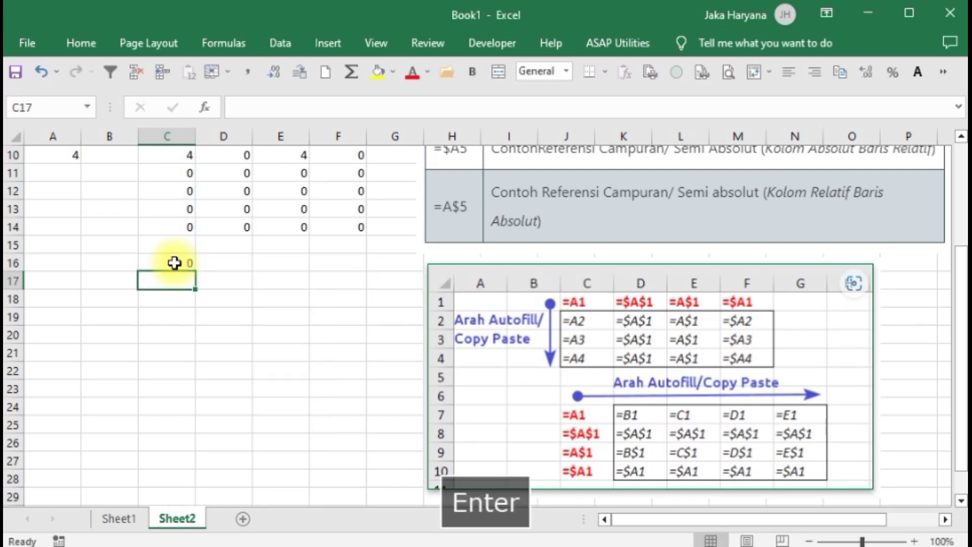
left_click(174, 263)
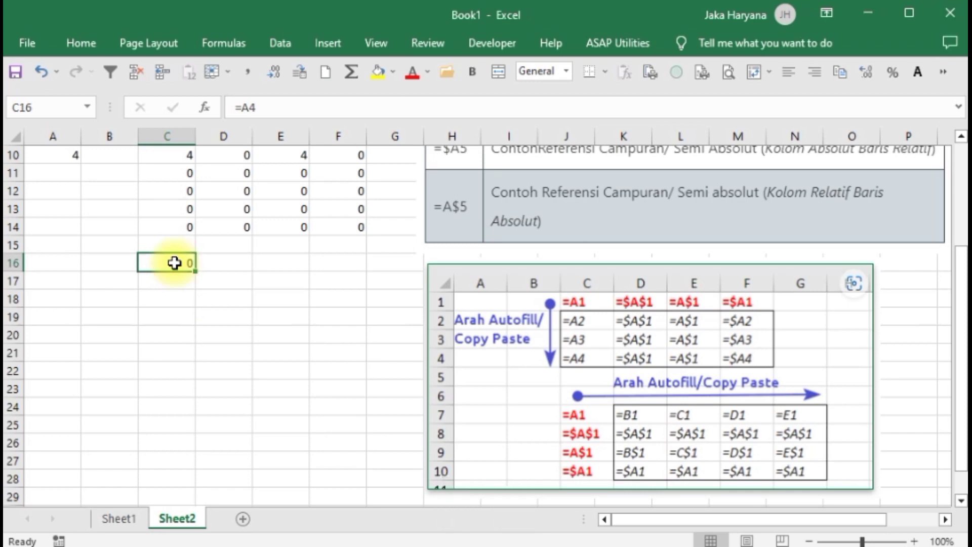
left_click(282, 104)
key("BackSpace")
type("10")
key("Return")
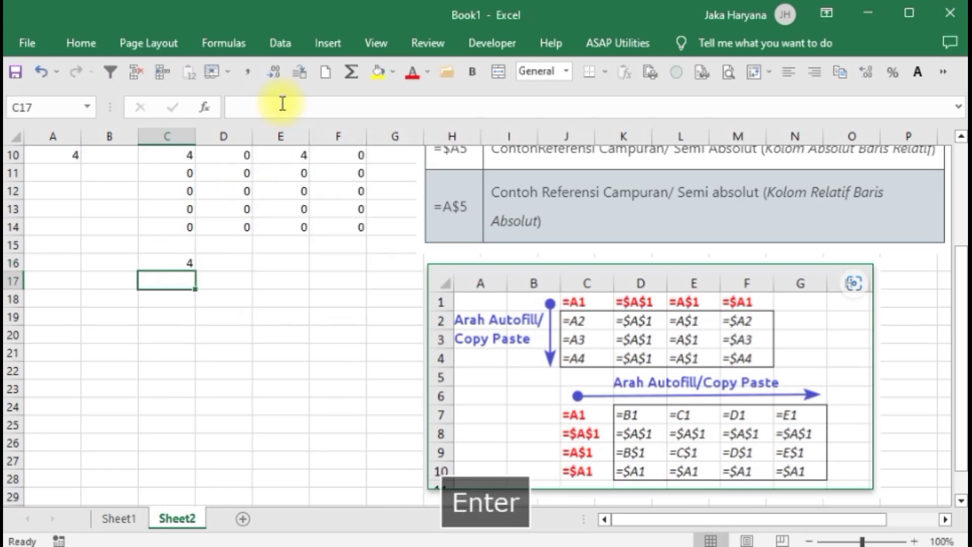
- Fill the formula from C16 across to F16 and check the references along row 16
left_click(182, 267)
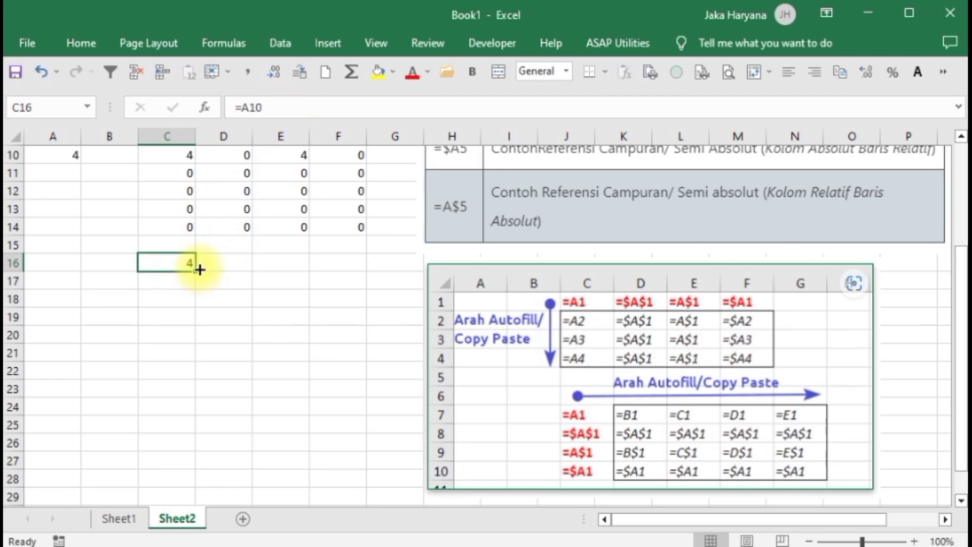
left_click_drag(196, 272, 369, 268)
left_click(166, 262)
key("Right")
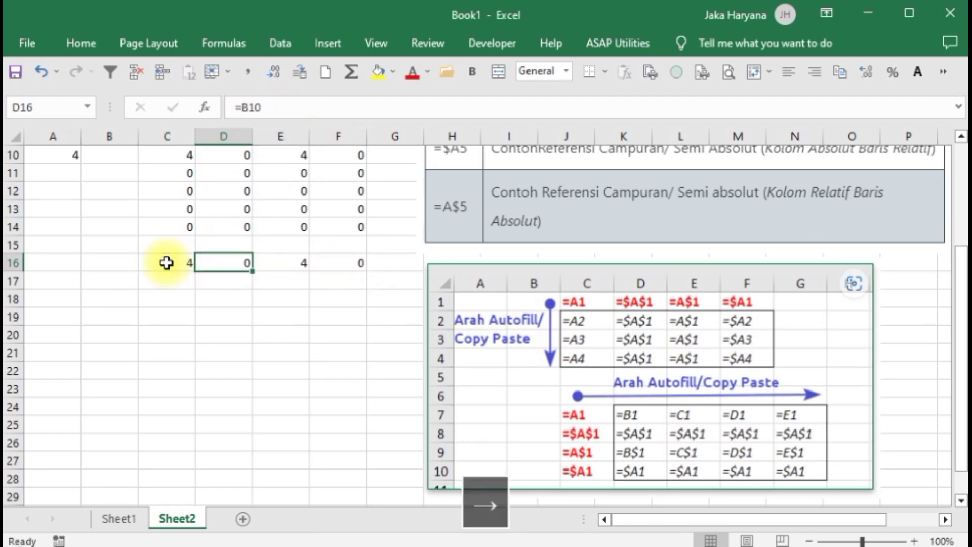
key("Right")
key("Right")
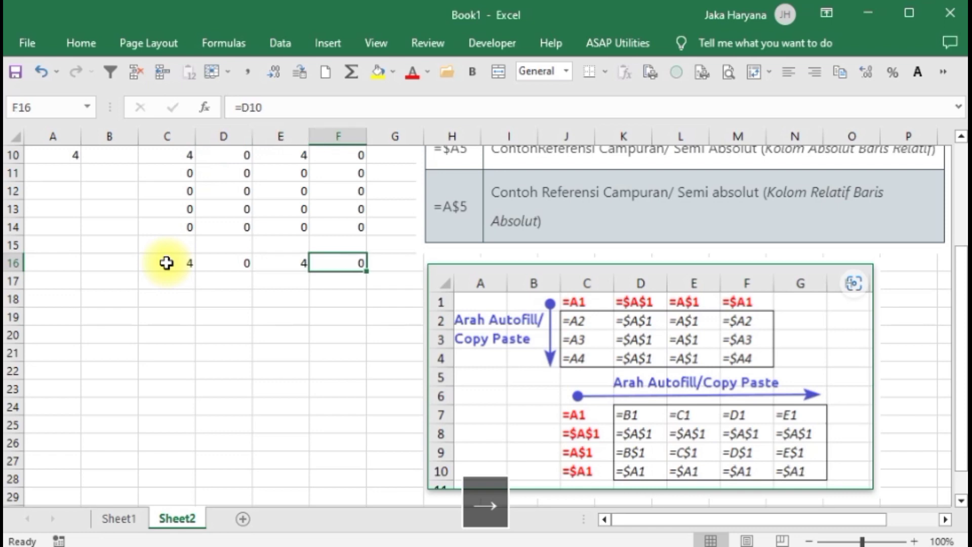
- Enter the fully absolute reference =$A$10 in C17
left_click(157, 298)
left_click(170, 278)
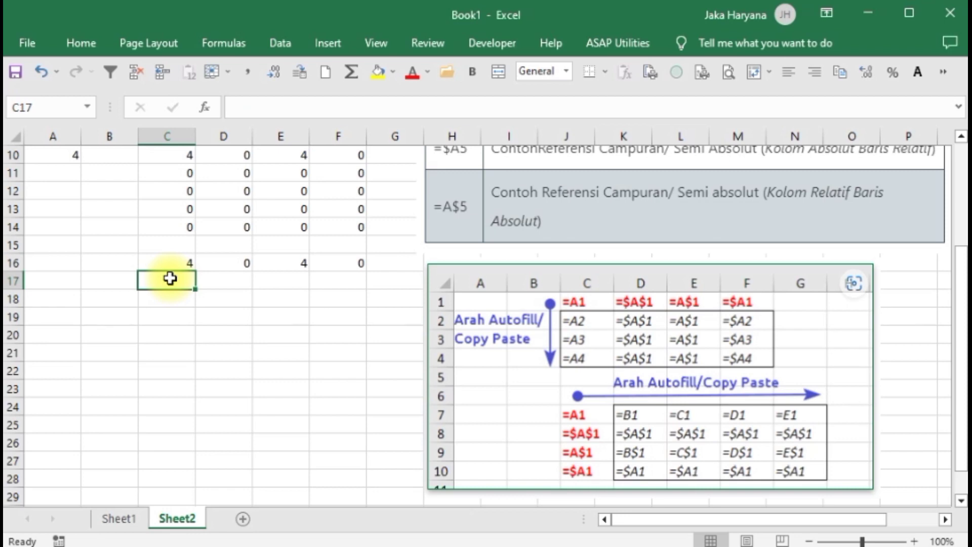
type("=")
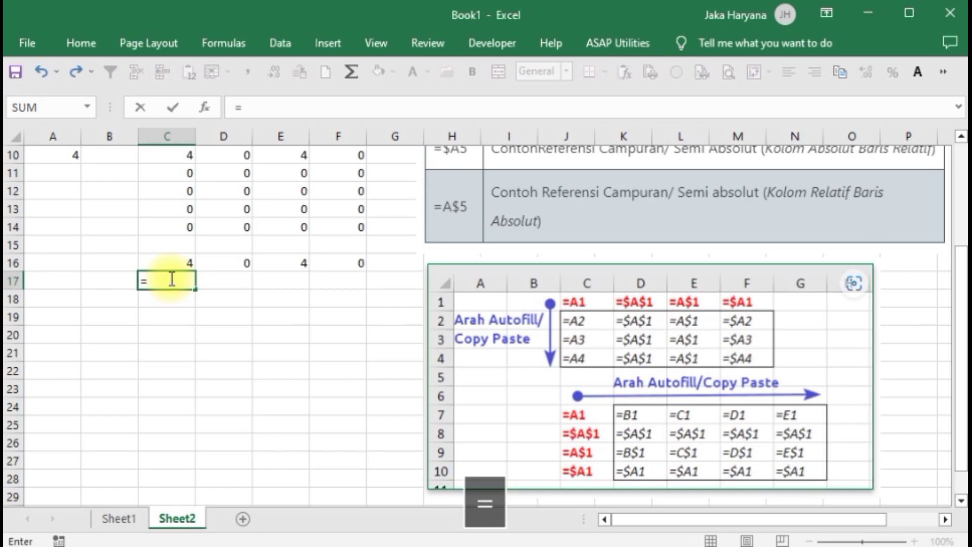
left_click(61, 155)
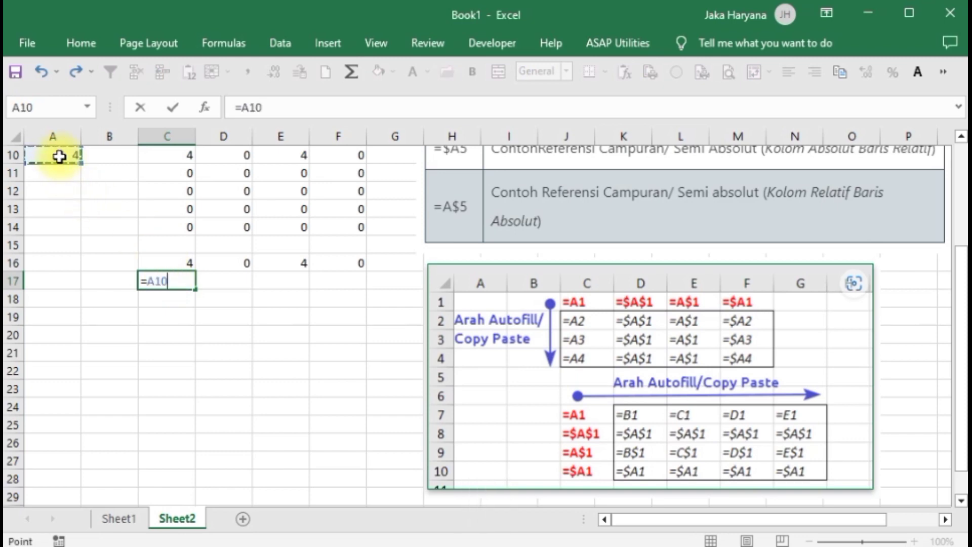
key("F4")
key("Return")
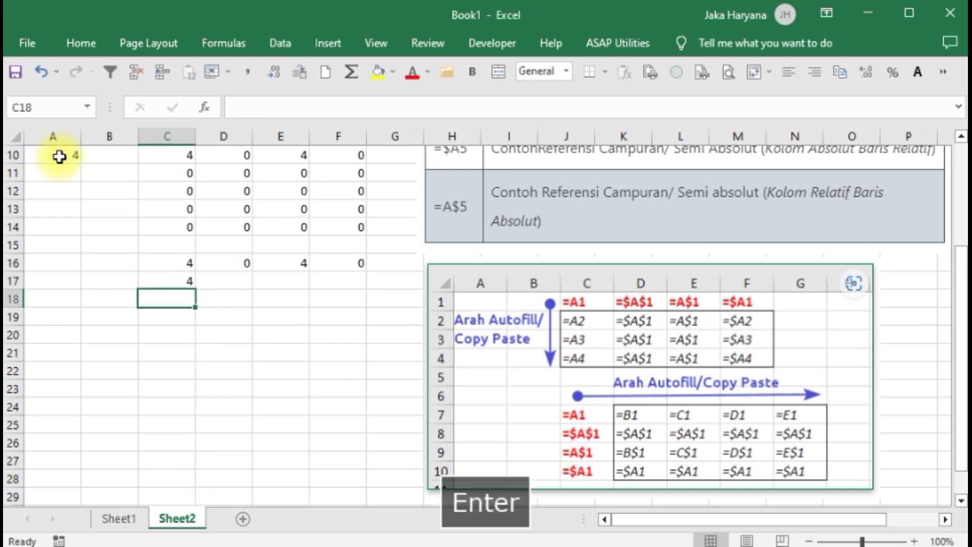
- Fill the formula from C17 across to F17 and check the references along row 17
left_click(179, 288)
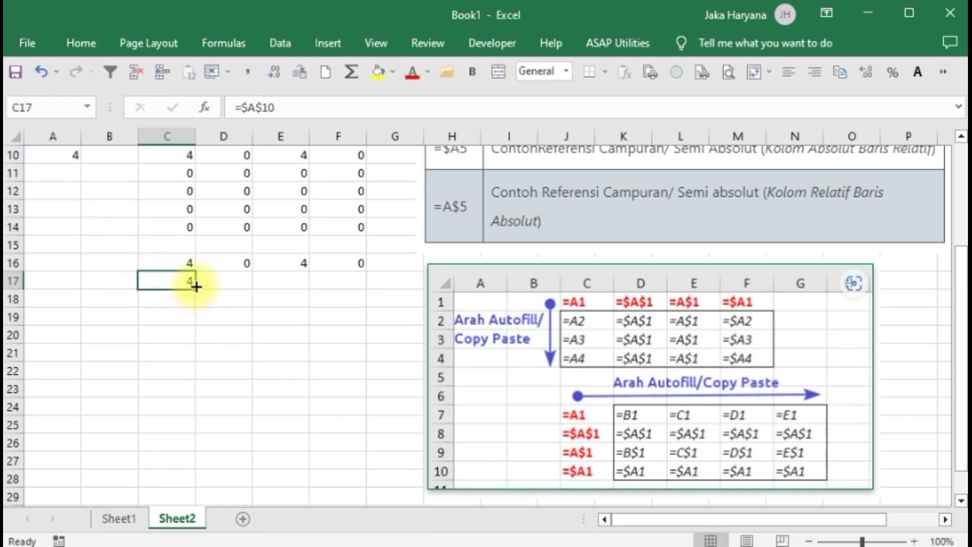
left_click_drag(196, 288, 336, 297)
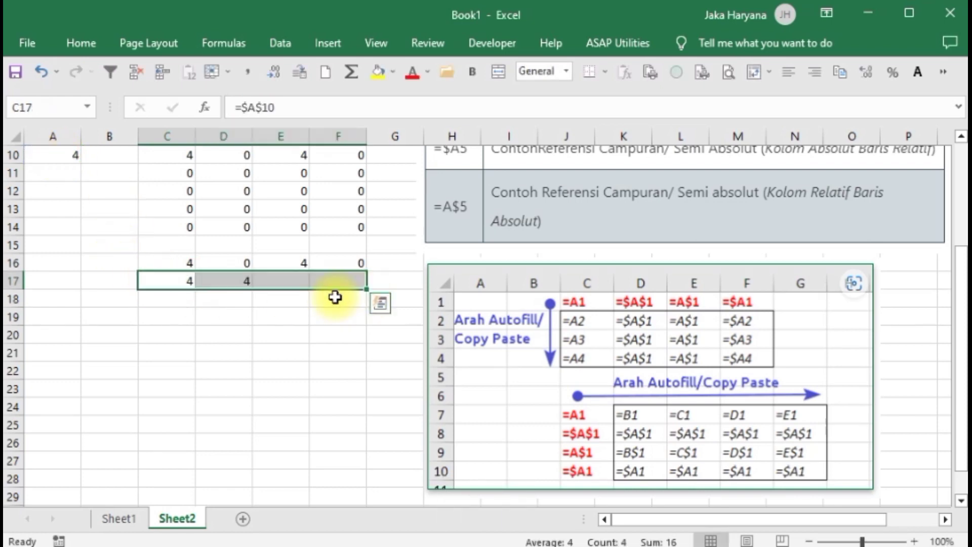
left_click(181, 280)
key("Right")
key("Right")
key("Right")
key("Right")
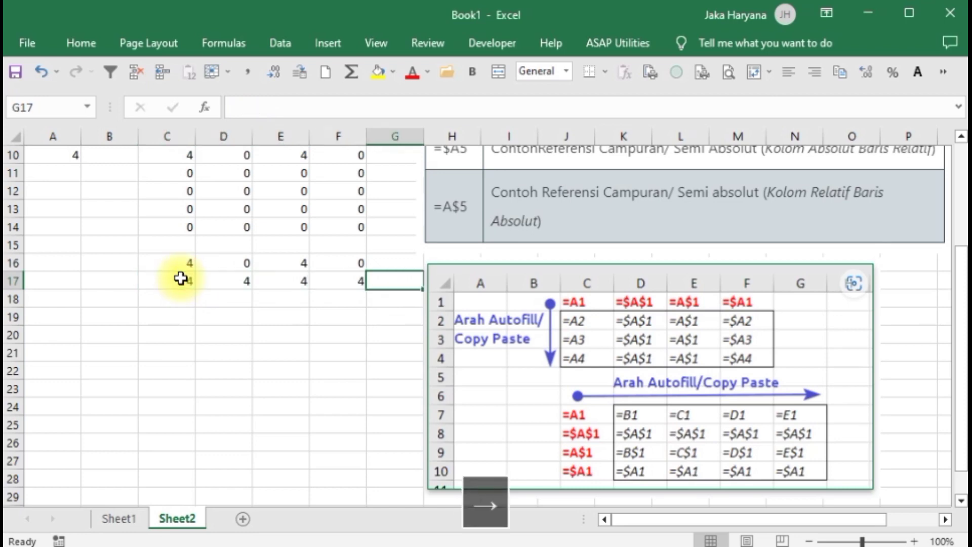
key("Left")
key("Left")
key("Left")
key("Left")
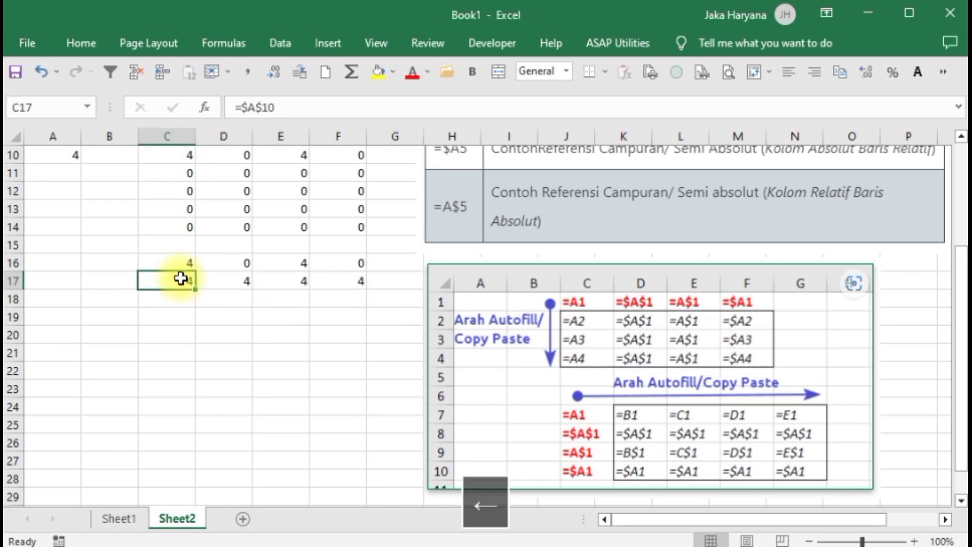
- Enter the mixed reference =A$10 in C18, locking only the row
left_click(173, 303)
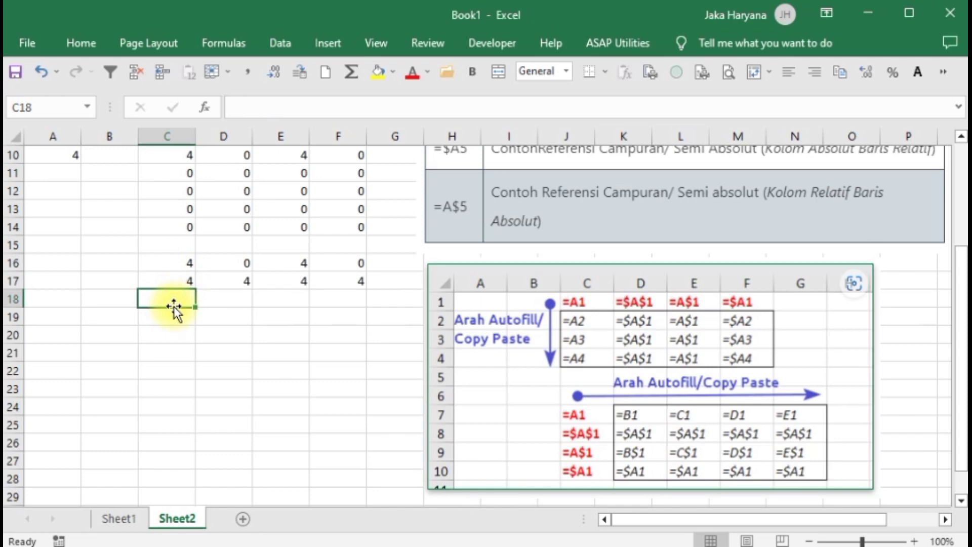
type("=")
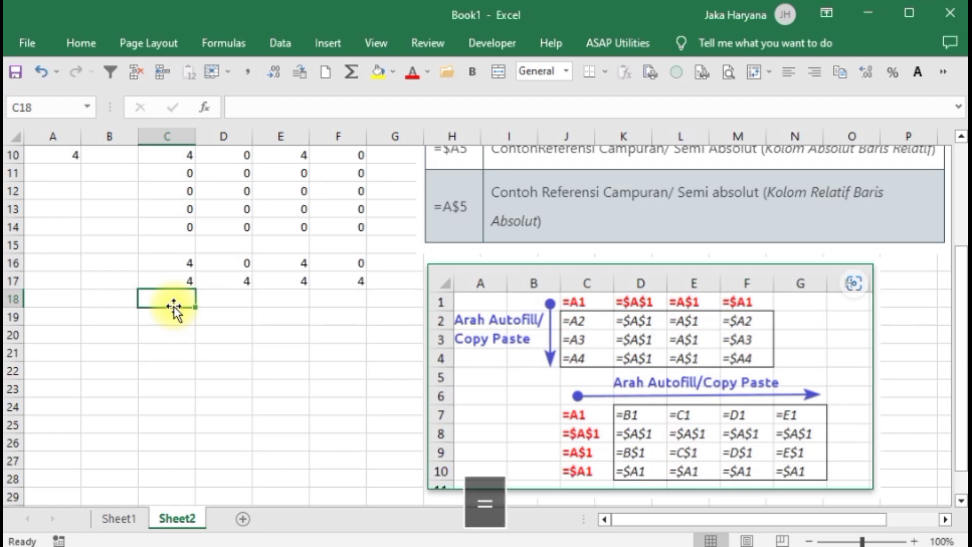
left_click(66, 156)
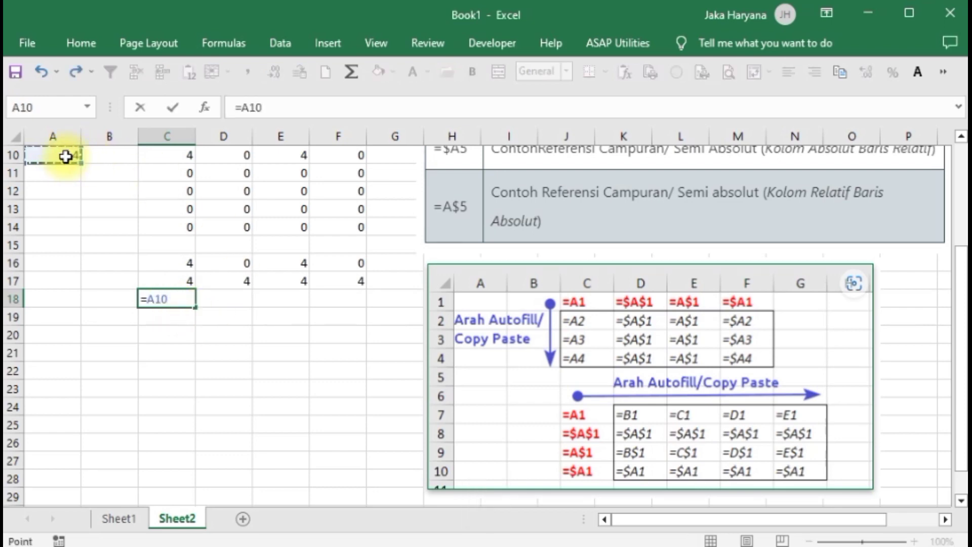
left_click(248, 108)
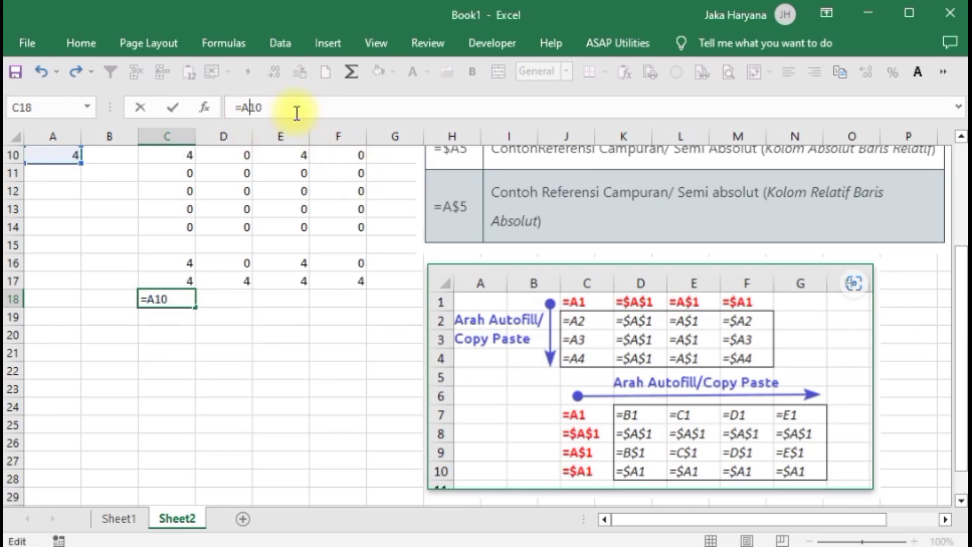
key("F4")
key("F4")
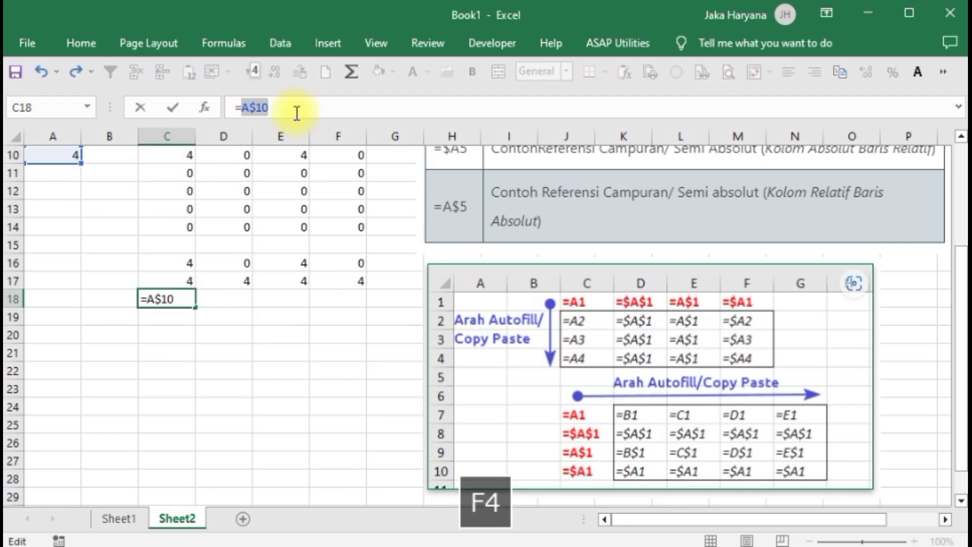
key("Return")
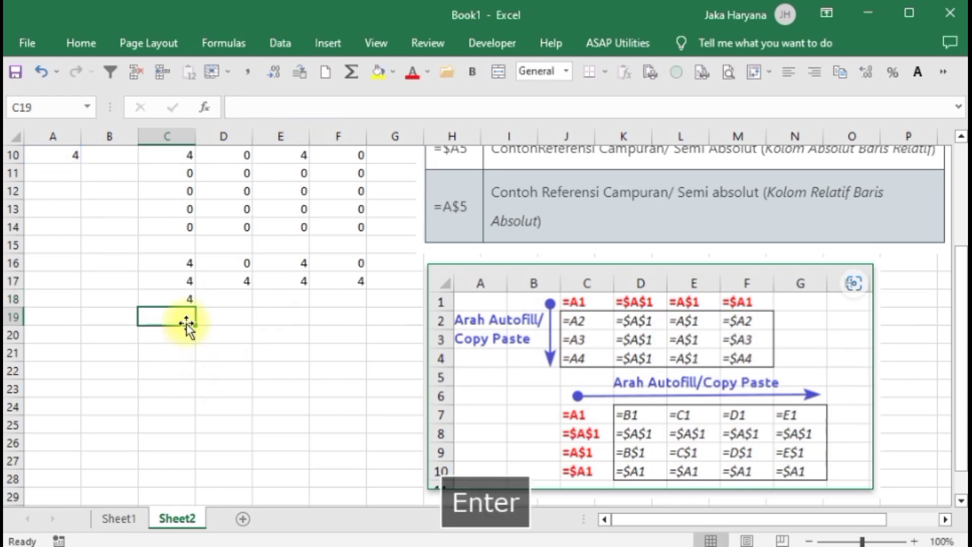
- Fill the formula from C18 across to F18 and check the references along row 18
left_click(180, 299)
left_click_drag(196, 307, 353, 311)
left_click(182, 301)
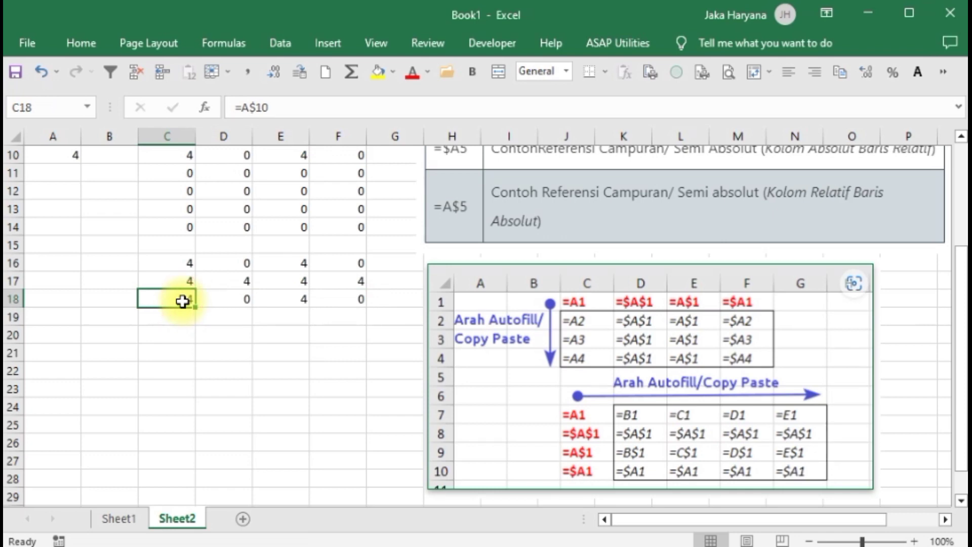
key("Right")
key("Right")
key("Right")
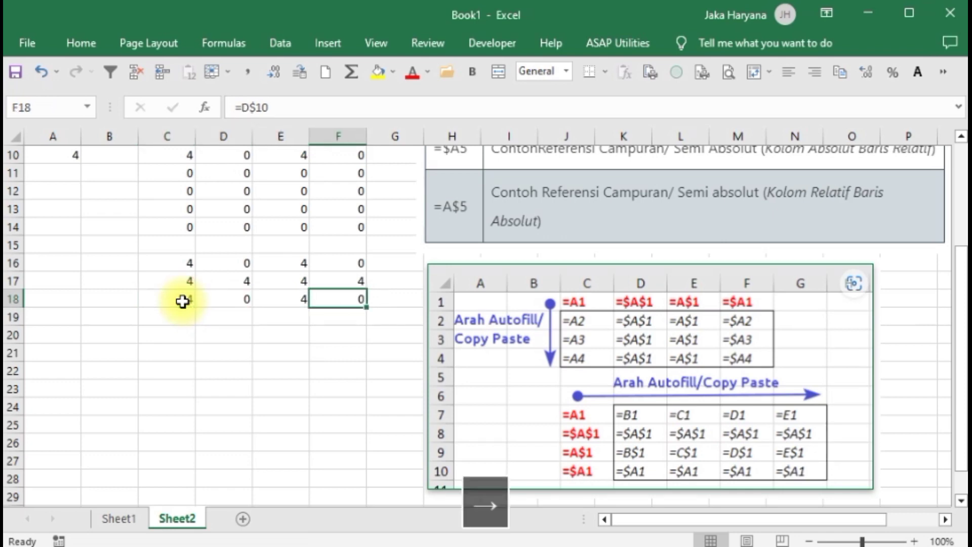
- Enter the mixed reference =$A10 in C19, locking only the column
left_click(175, 316)
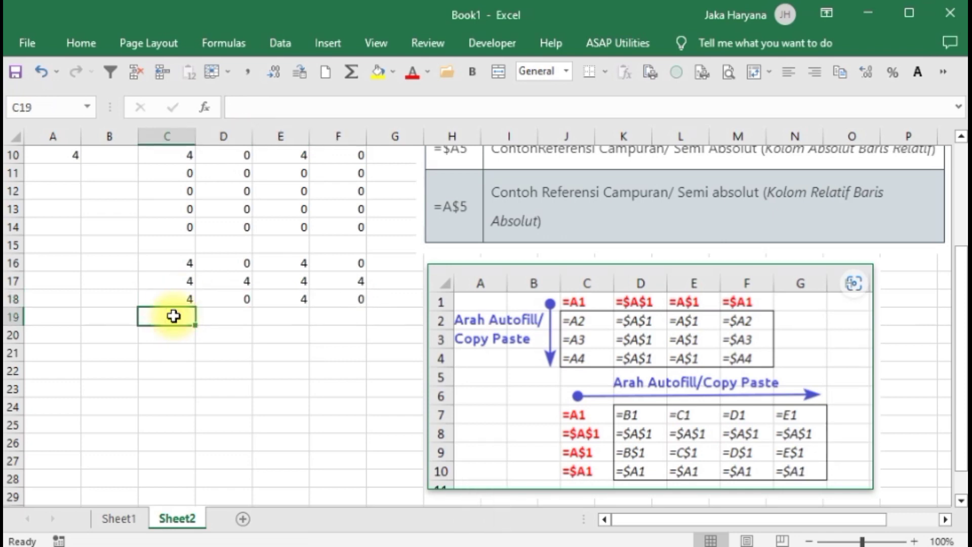
type("=")
left_click(63, 155)
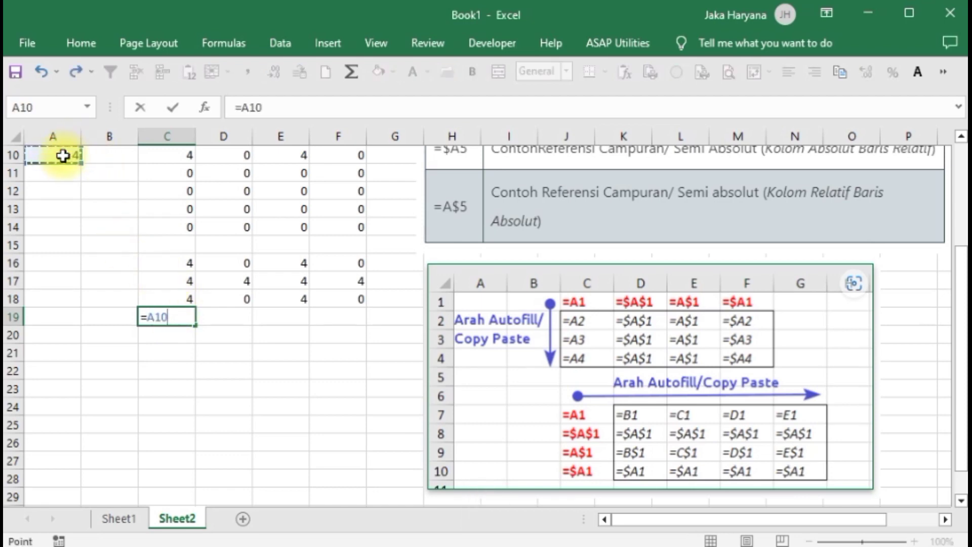
key("F4")
key("F4")
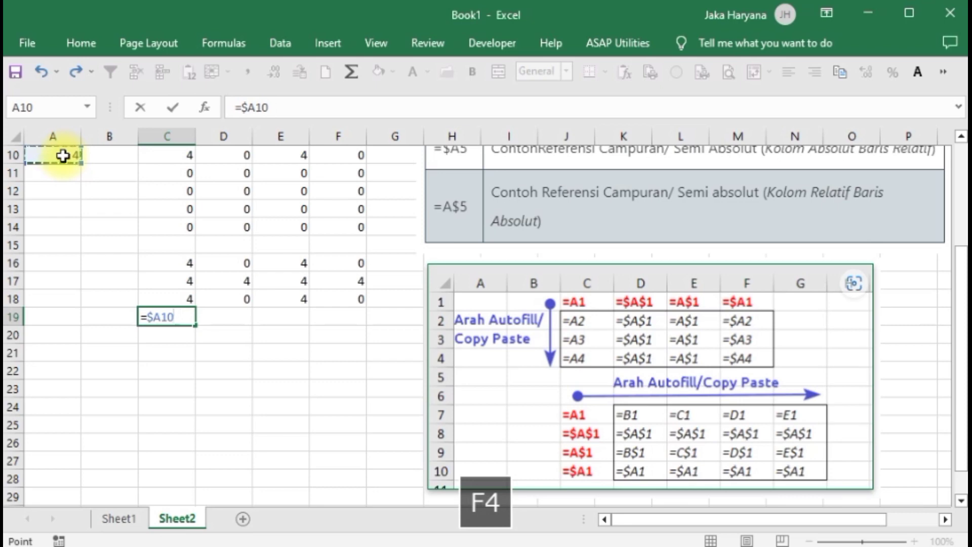
key("Return")
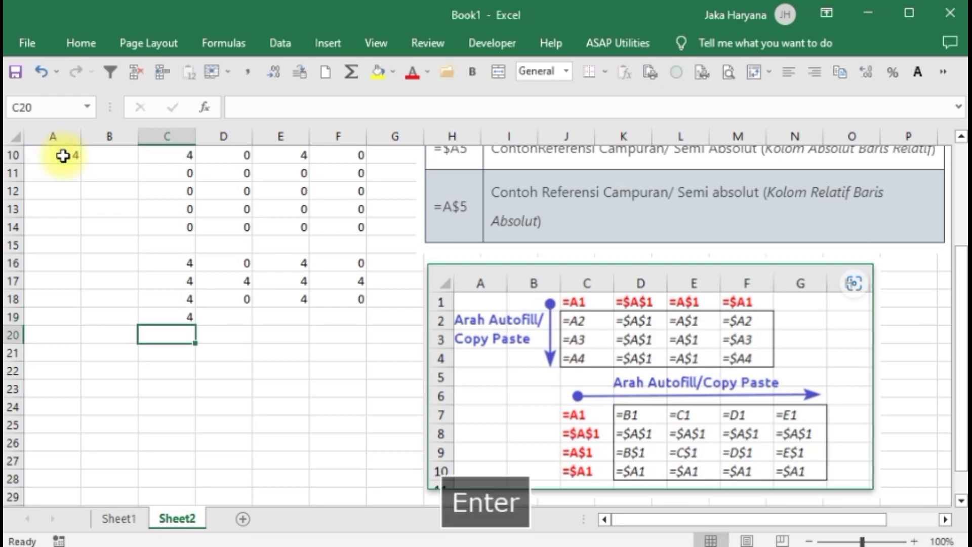
- Fill the formula from C19 across to F19 and check the references along row 19
left_click(167, 315)
left_click_drag(198, 323, 366, 323)
left_click(175, 317)
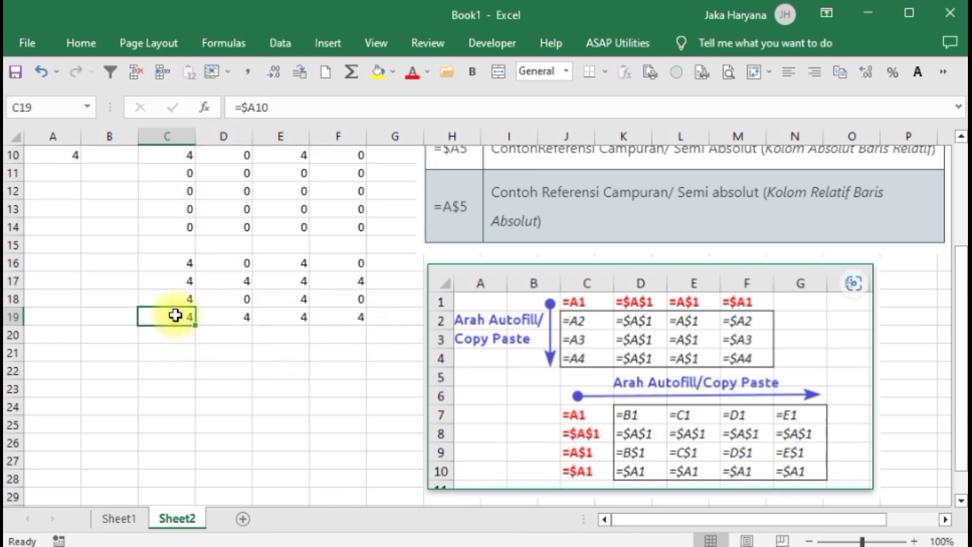
key("Right")
key("Right")
key("Right")
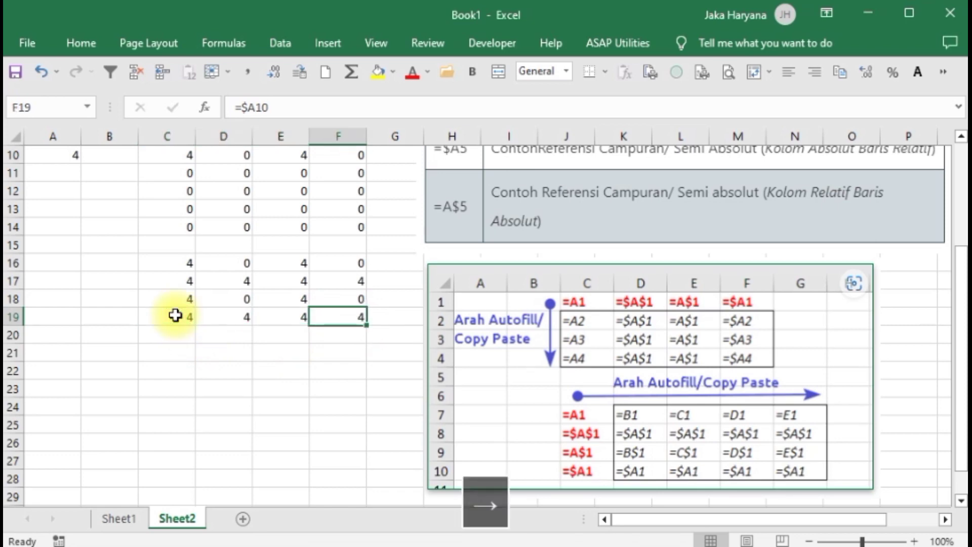
- Examine the formulas in C19 to F19 back and forth to compare their column-locked references
key("Left")
key("Left")
key("Left")
key("Right")
key("Right")
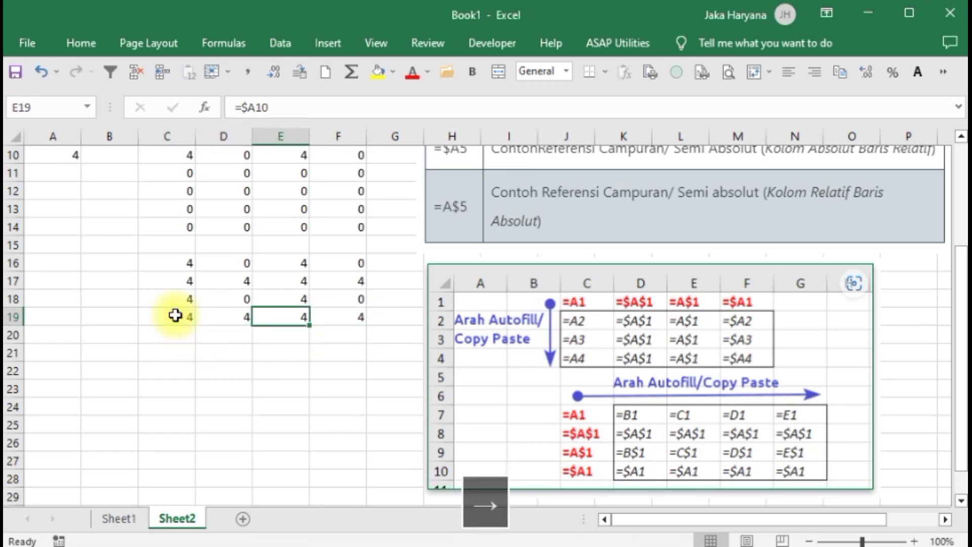
key("Right")
key("Left")
key("Left")
key("Left")
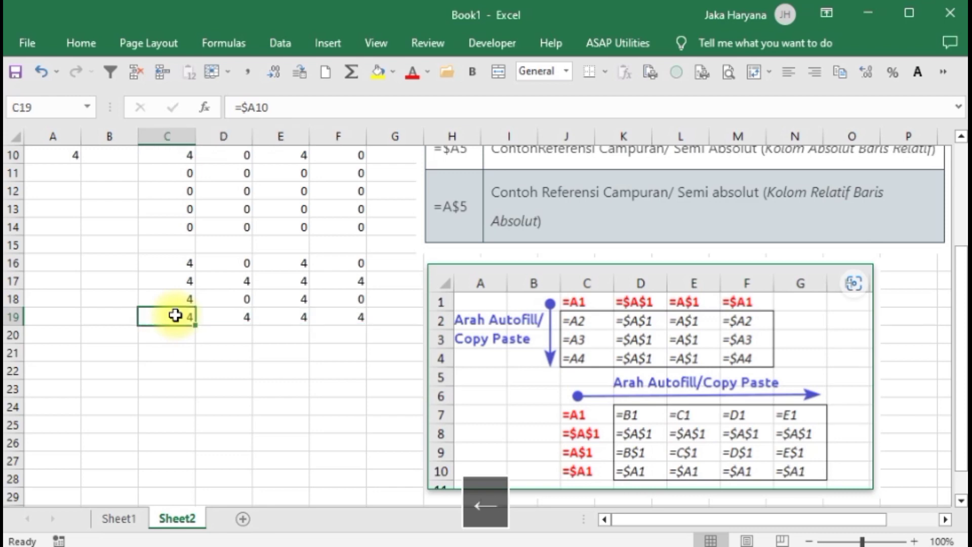
key("Right")
key("Right")
key("Right")
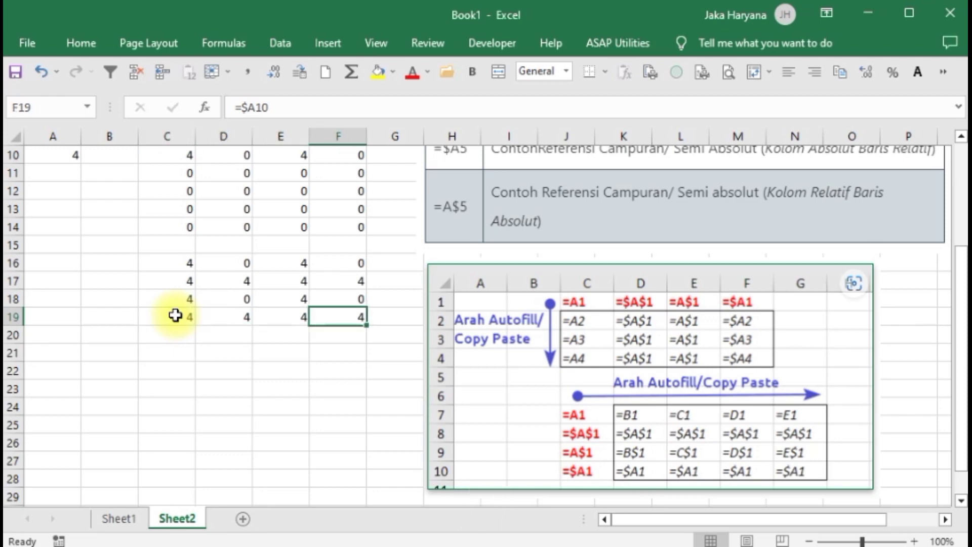